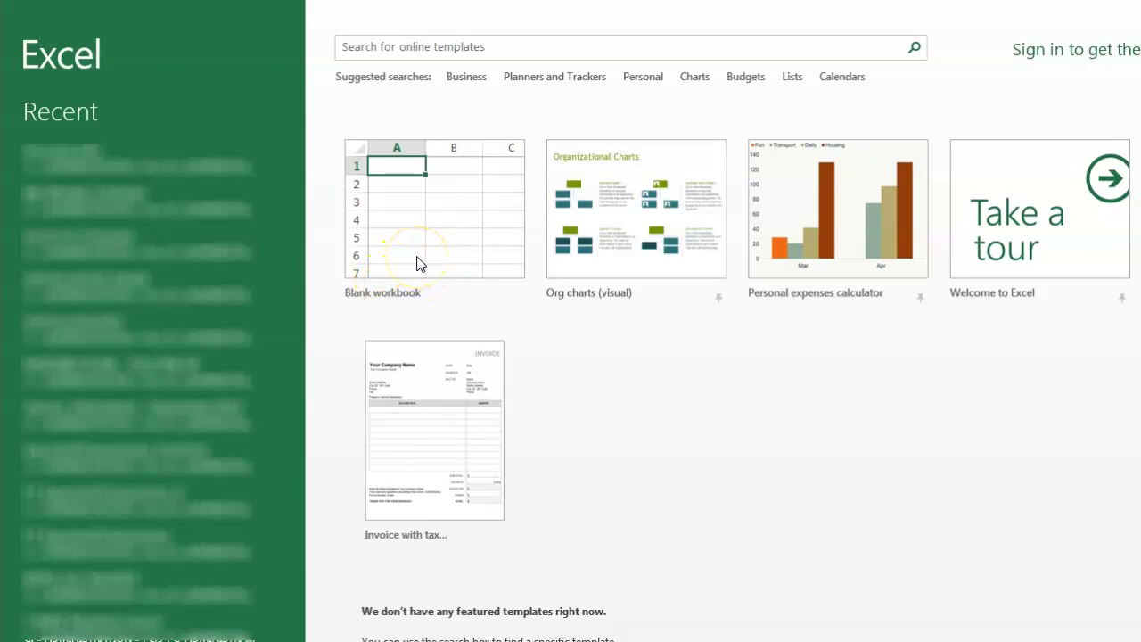
# Create a blank workbook and show the HOME ribbon commands.
pyautogui.click(416, 256)
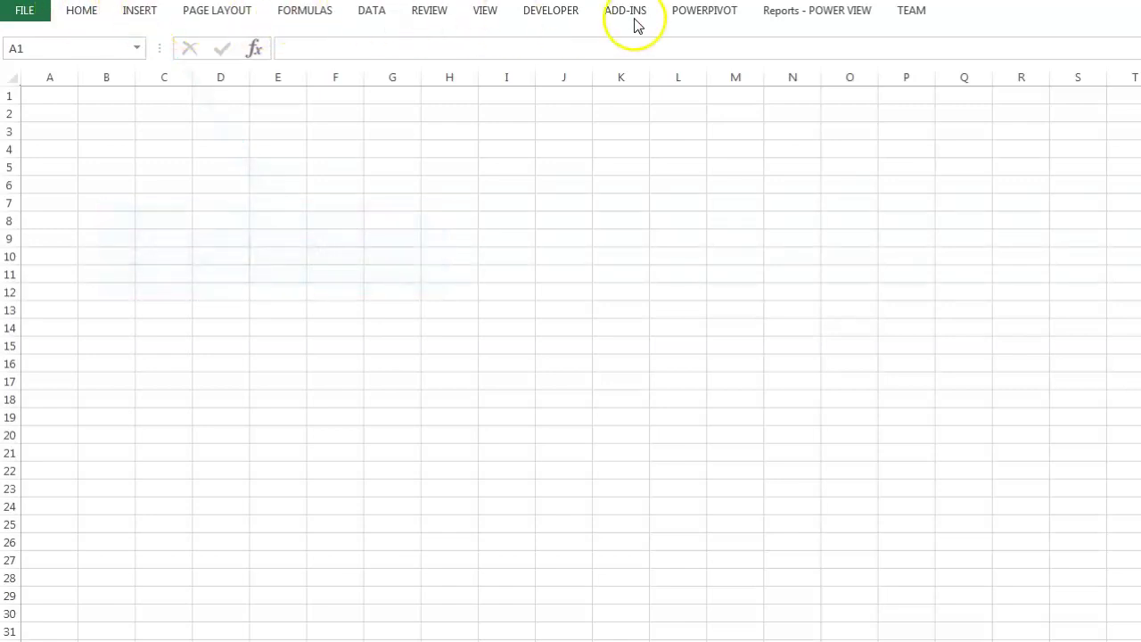
pyautogui.click(92, 18)
# Pin the ribbon open, view the PAGE LAYOUT and DATA commands, and select cell E3.
pyautogui.click(93, 18)
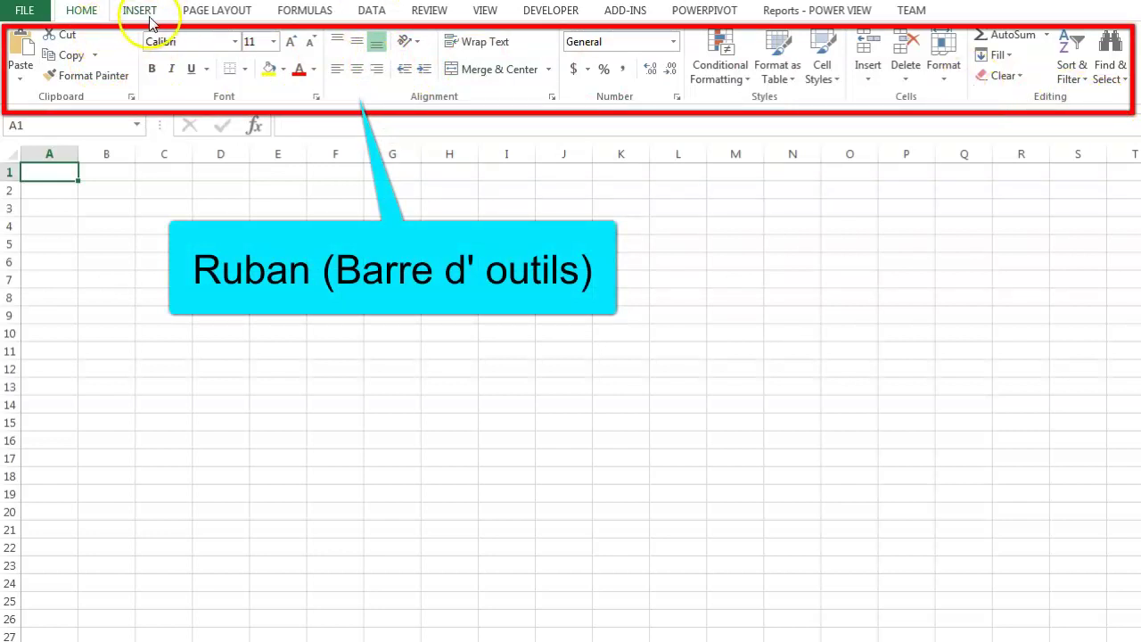
pyautogui.click(205, 11)
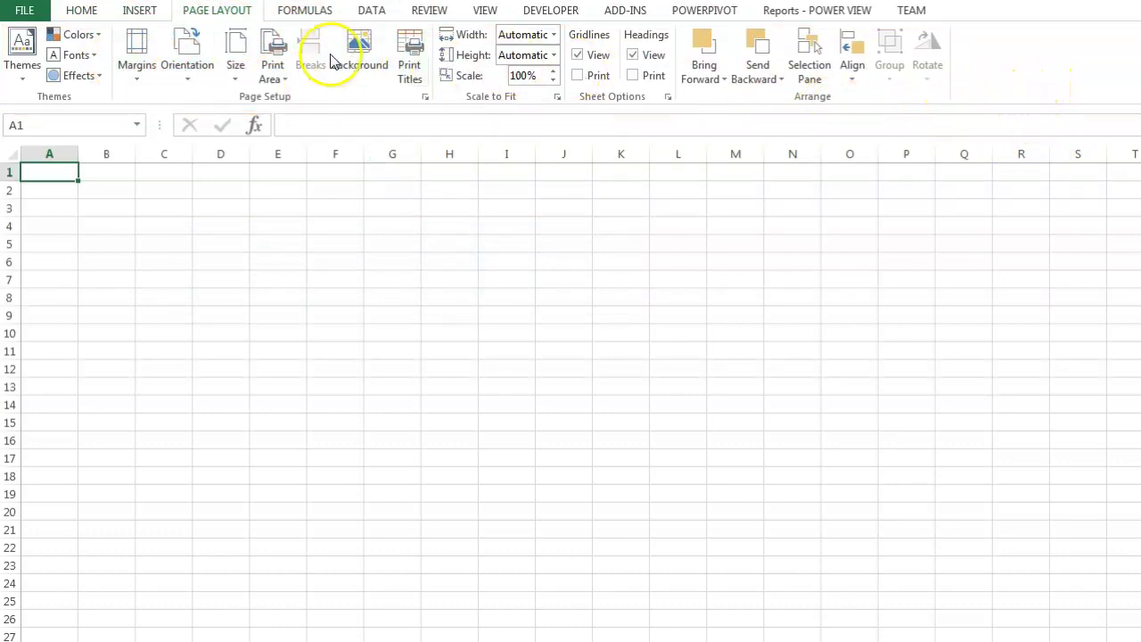
pyautogui.click(372, 12)
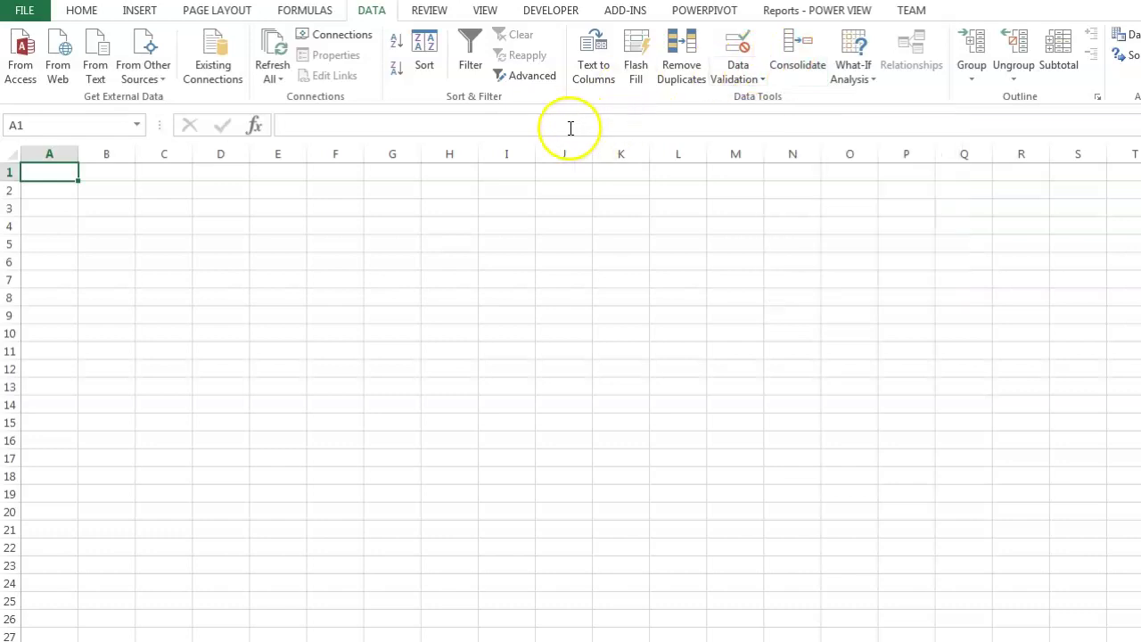
pyautogui.click(287, 208)
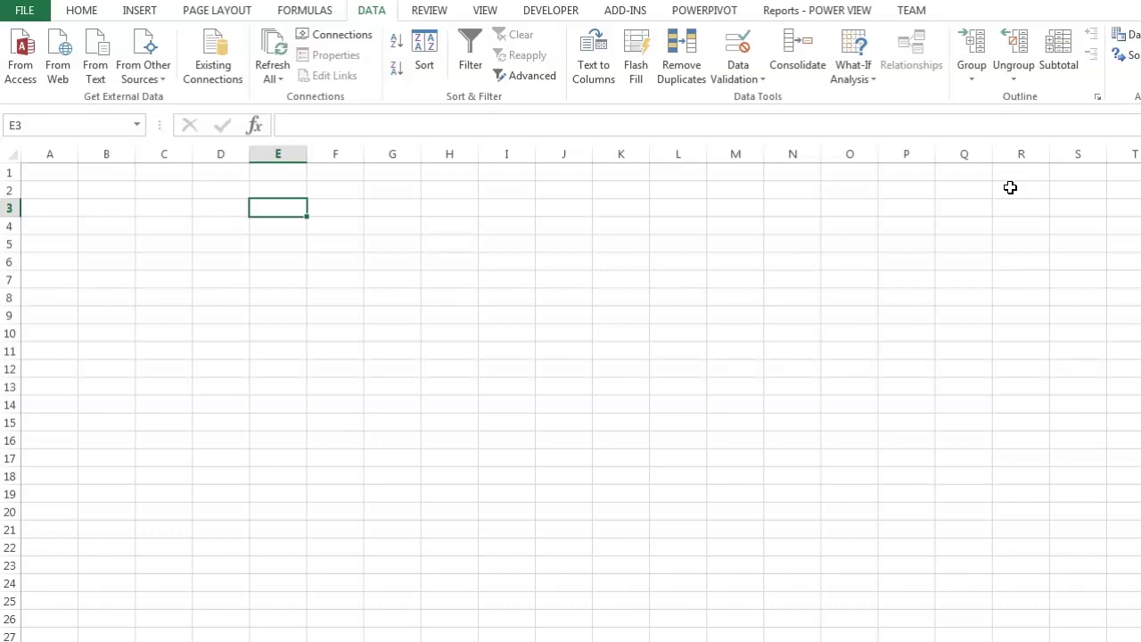
pyautogui.click(385, 153)
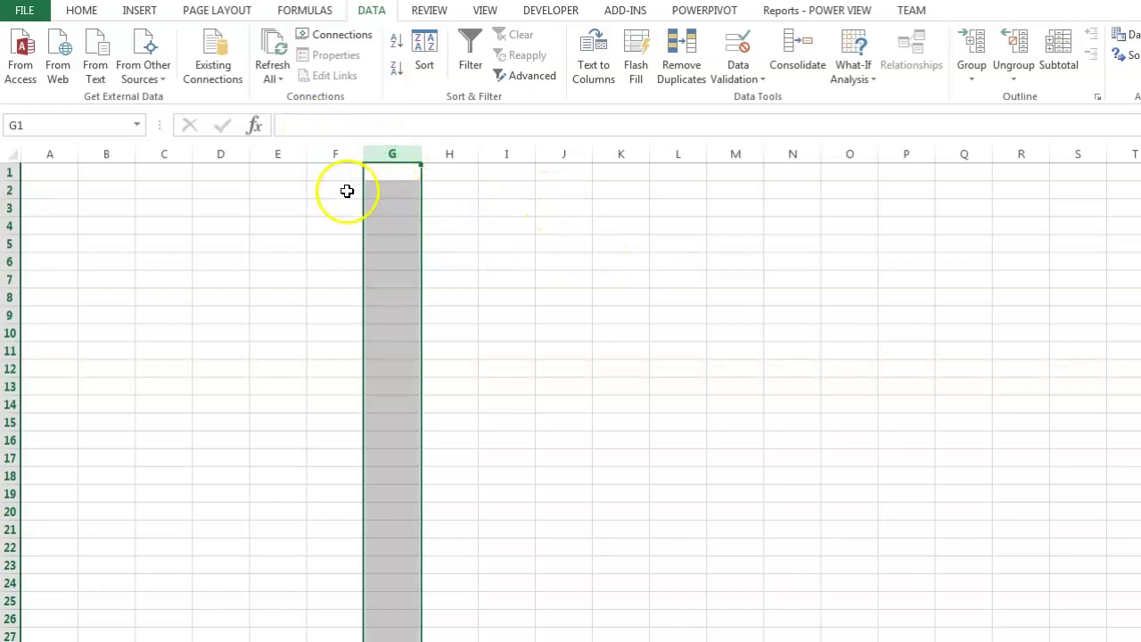
pyautogui.click(315, 169)
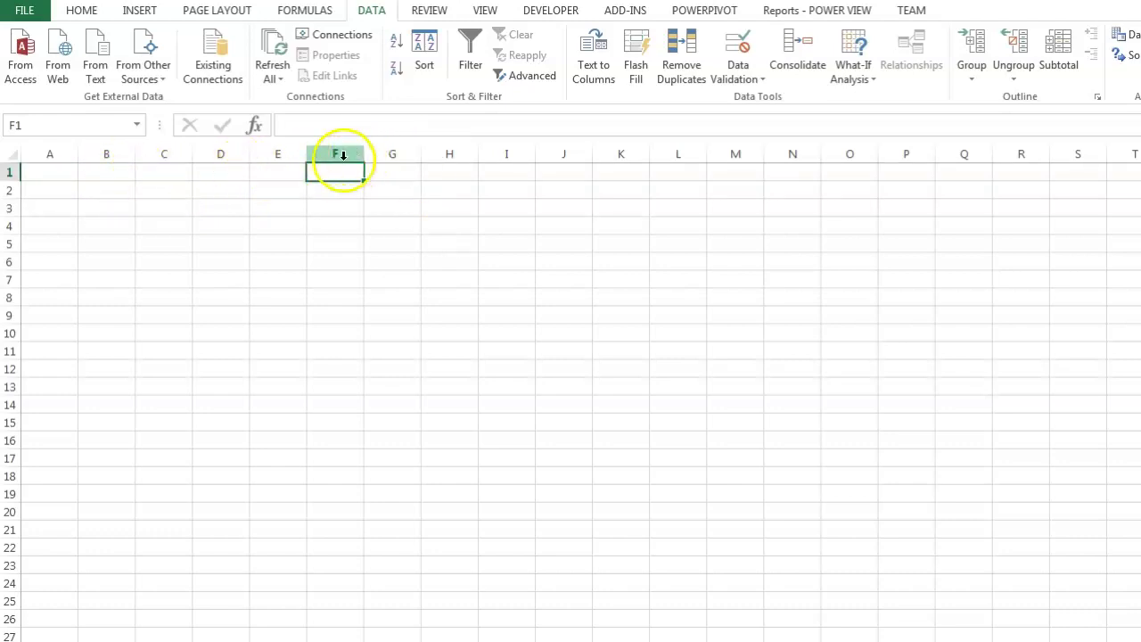
pyautogui.click(67, 178)
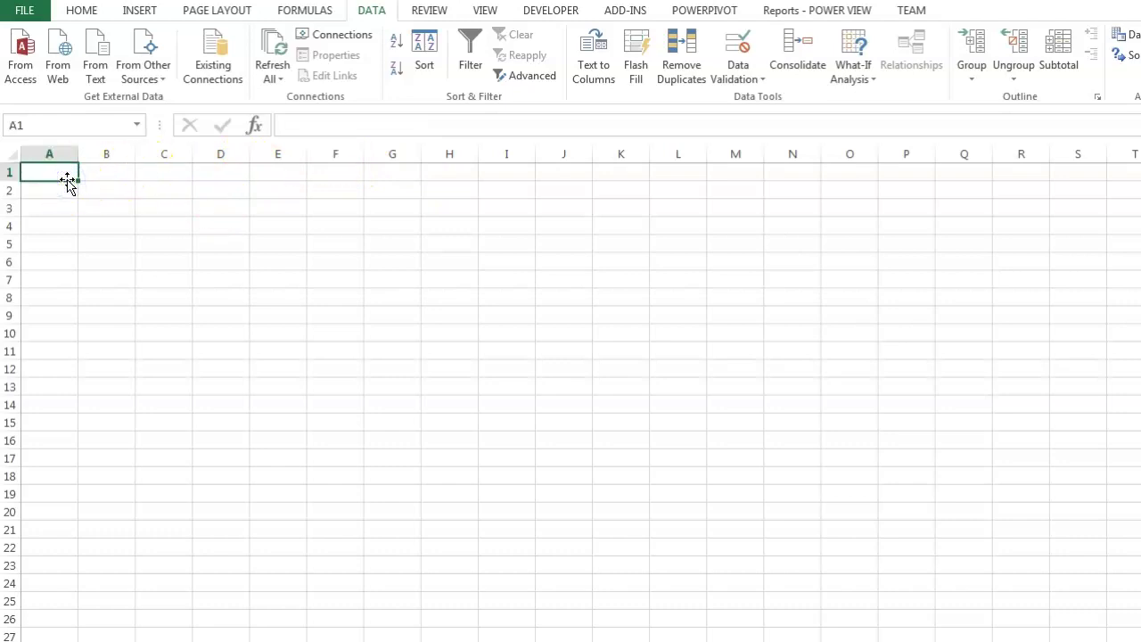
pyautogui.hotkey('ctrl', 'Right')
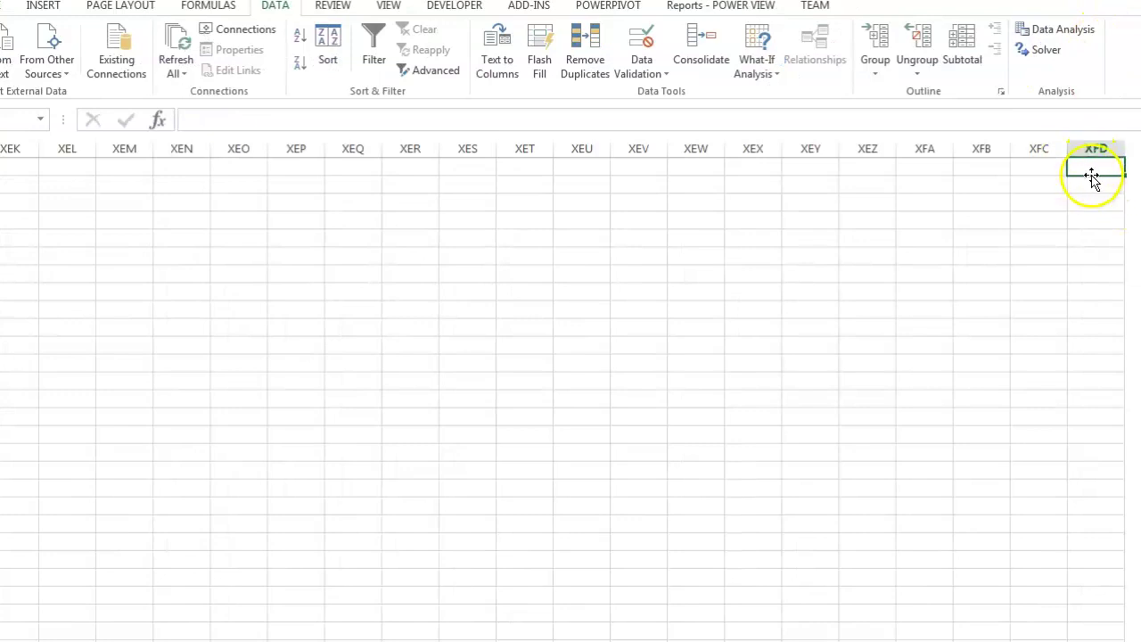
pyautogui.click(1095, 145)
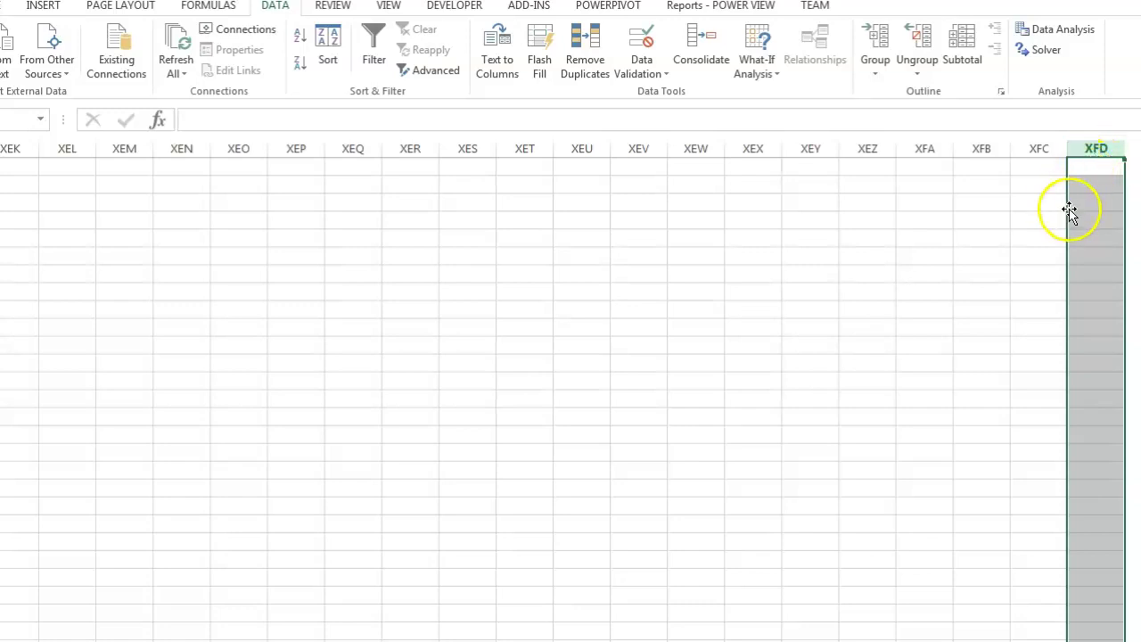
pyautogui.moveTo(1087, 182); pyautogui.dragTo(1093, 259)
pyautogui.click(1088, 182)
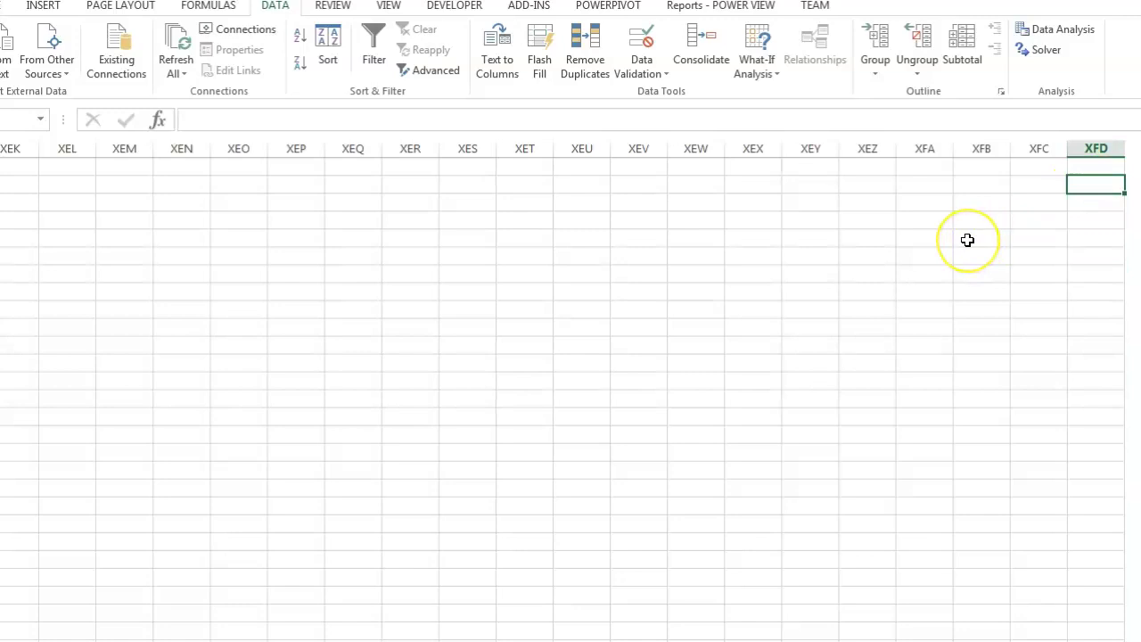
pyautogui.write('=count')
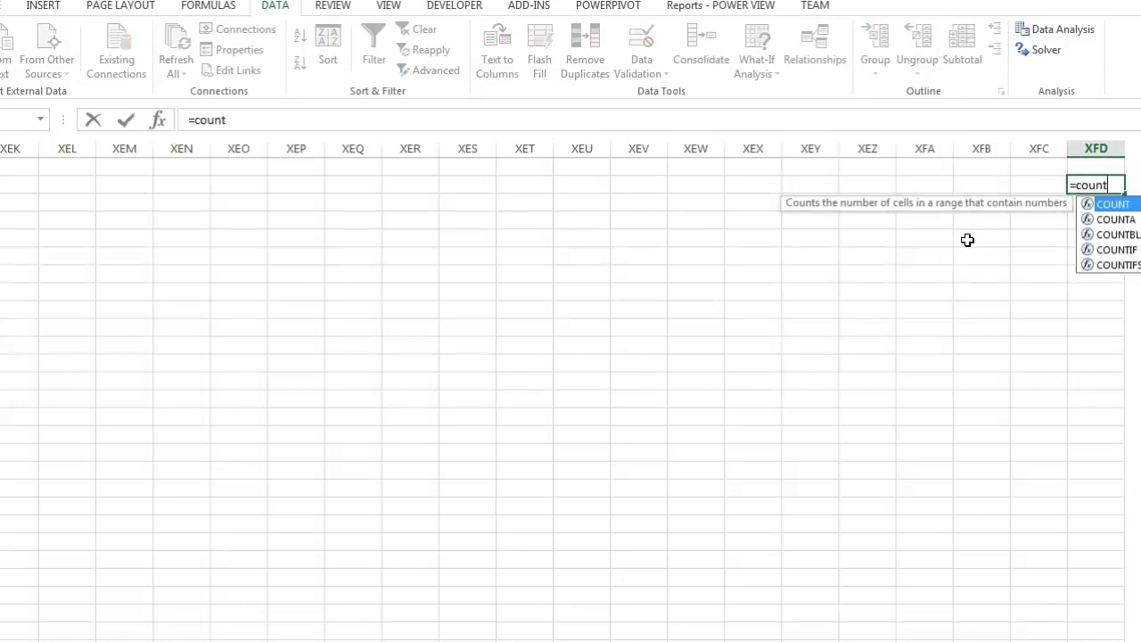
pyautogui.write('bl')
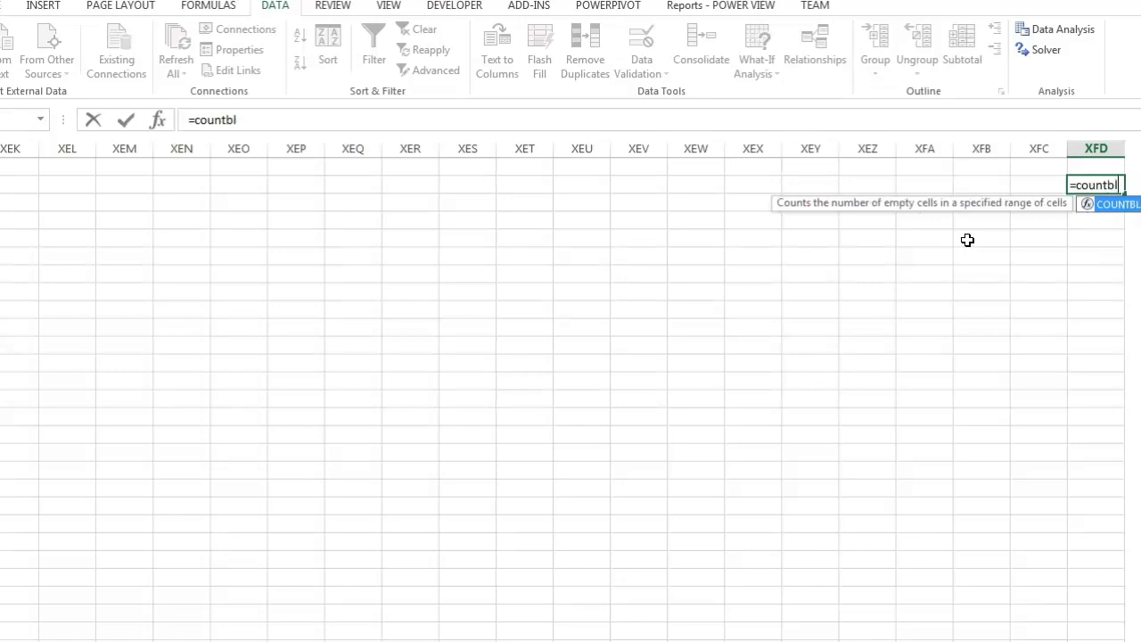
pyautogui.write('ank(1')
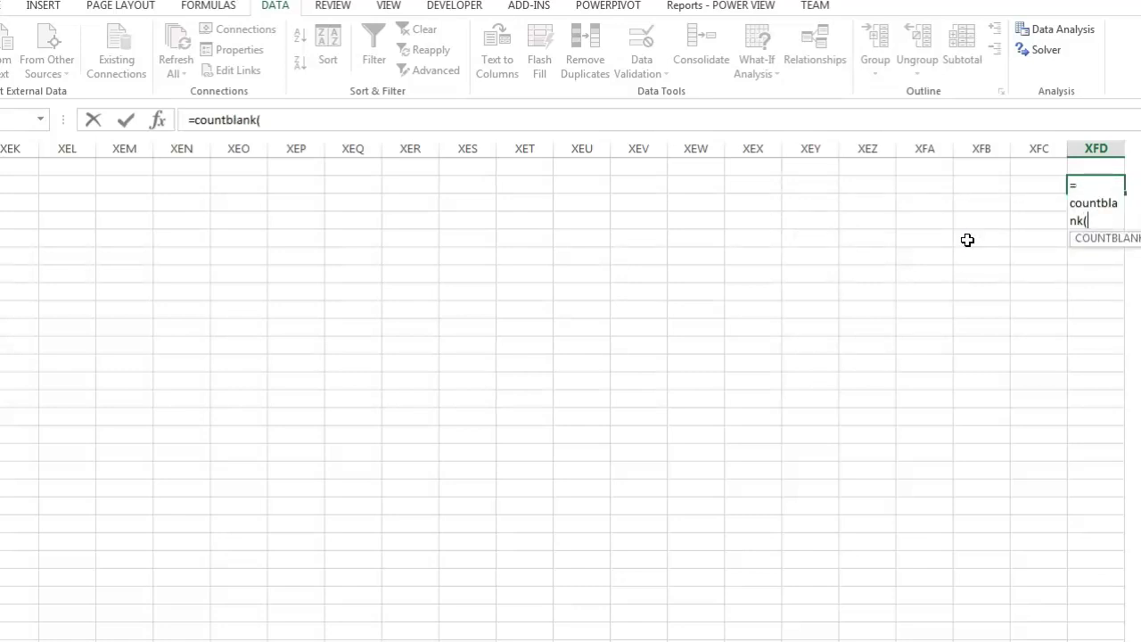
pyautogui.write(':1')
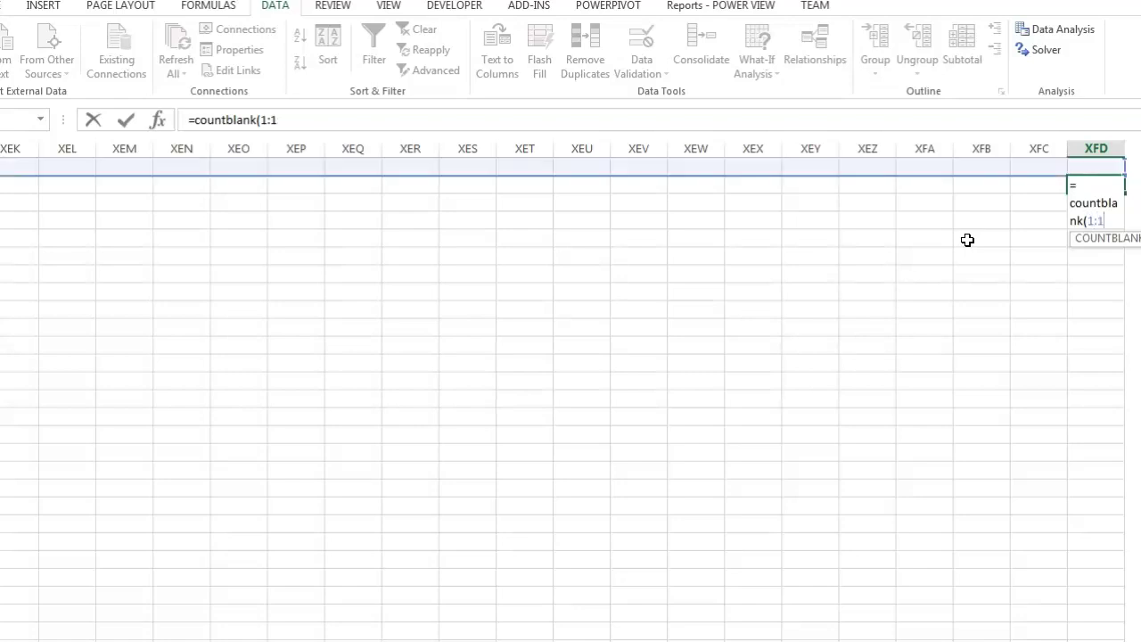
pyautogui.press('Return')
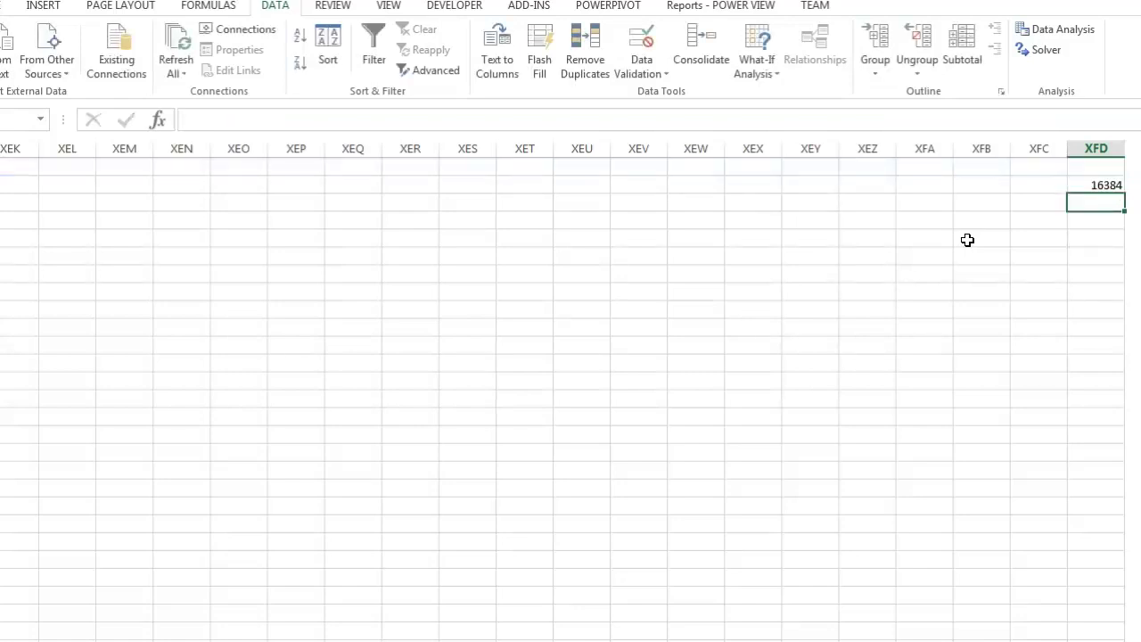
pyautogui.click(1092, 186)
pyautogui.click(1100, 184)
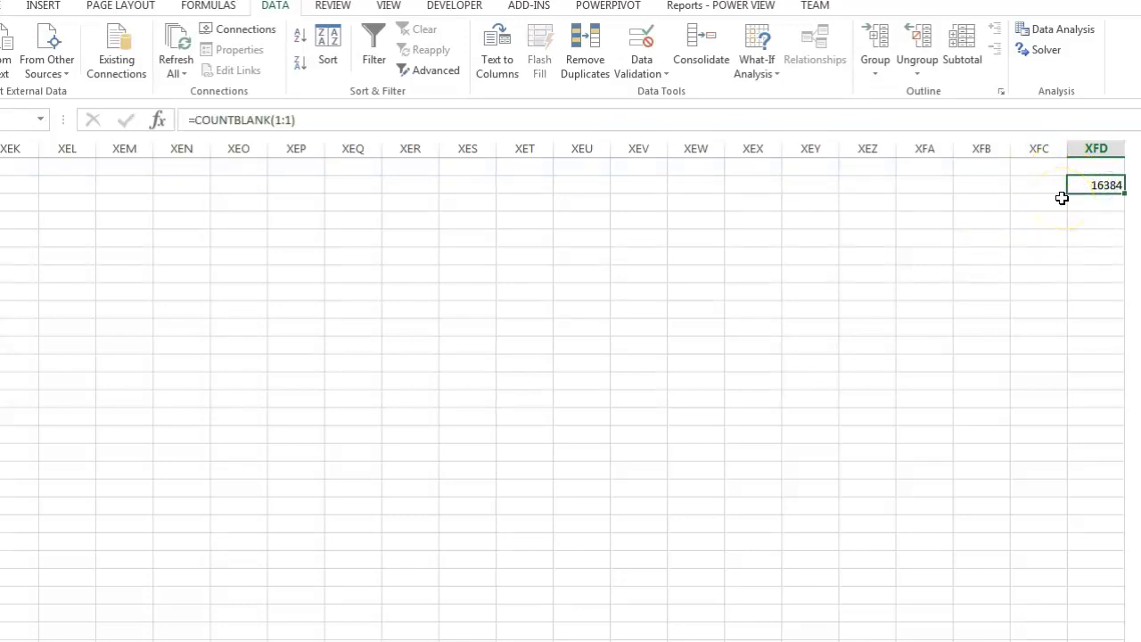
pyautogui.press('Delete')
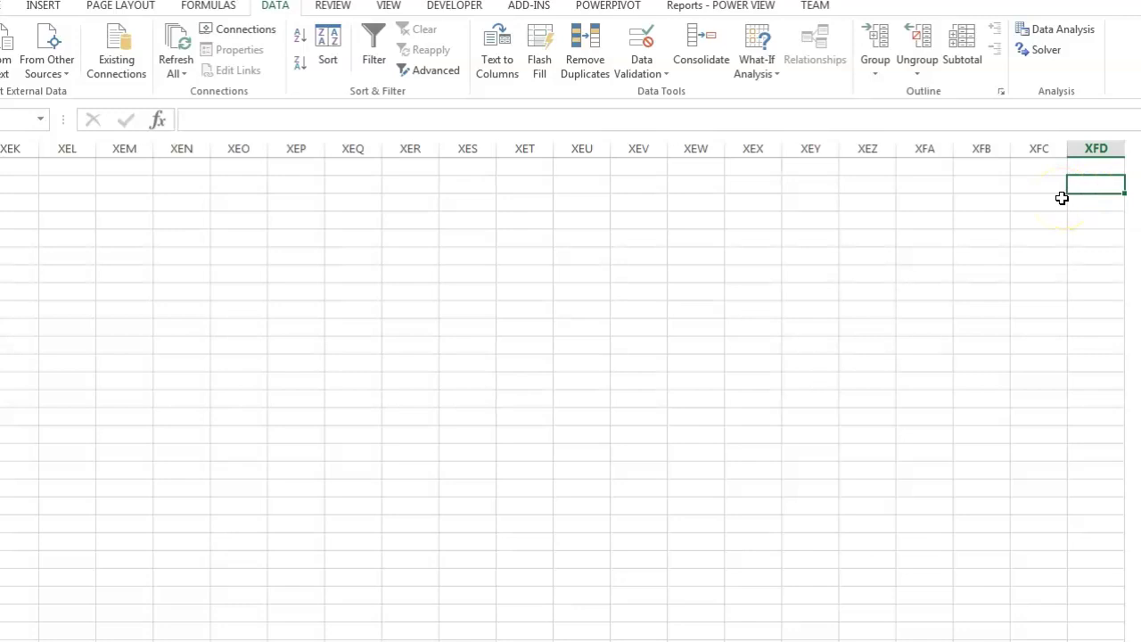
pyautogui.hotkey('ctrl', 'Home')
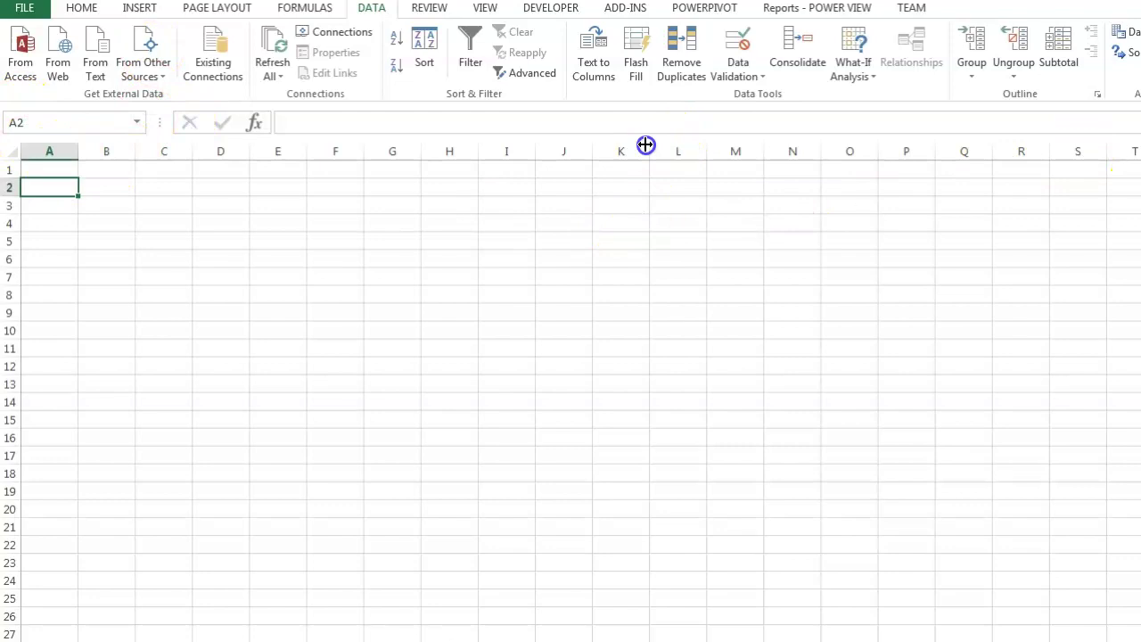
pyautogui.click(640, 148)
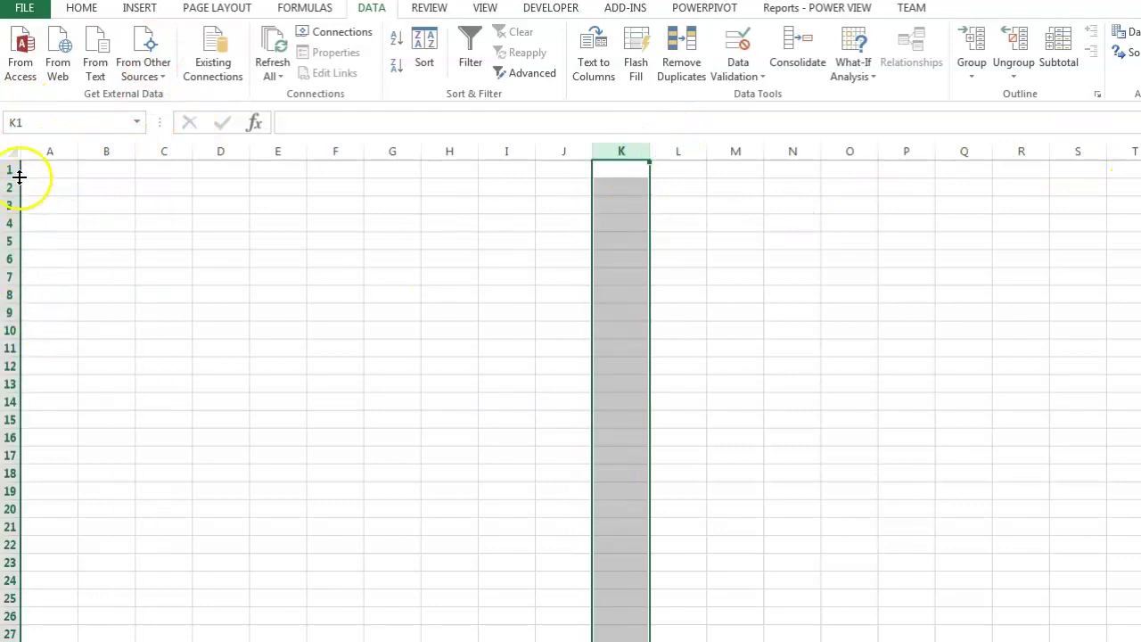
pyautogui.click(22, 207)
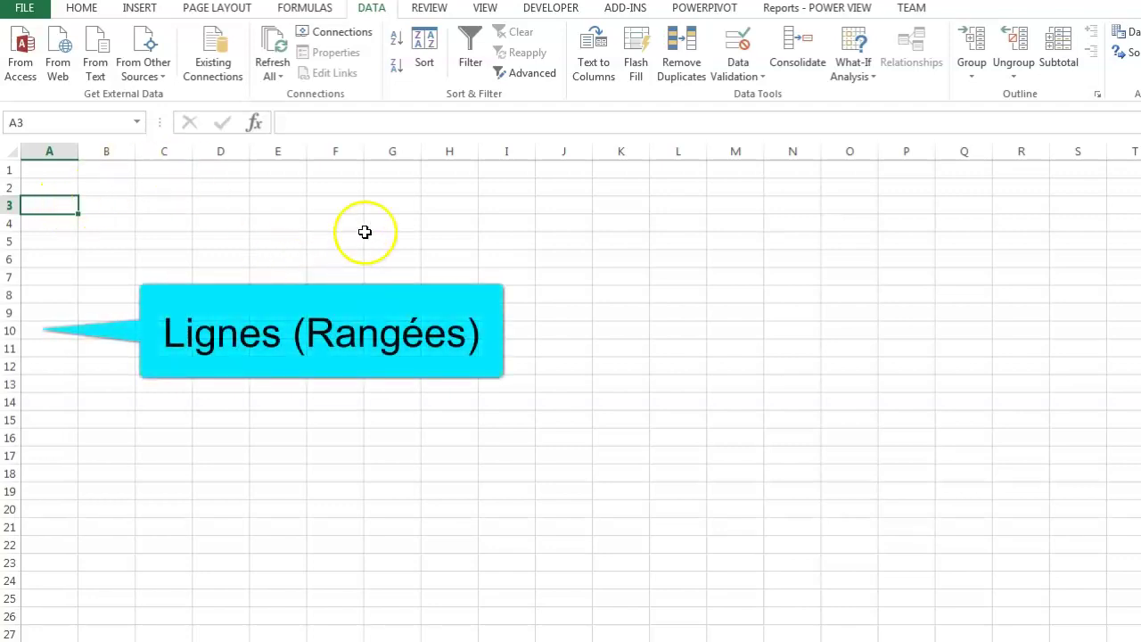
pyautogui.click(279, 241)
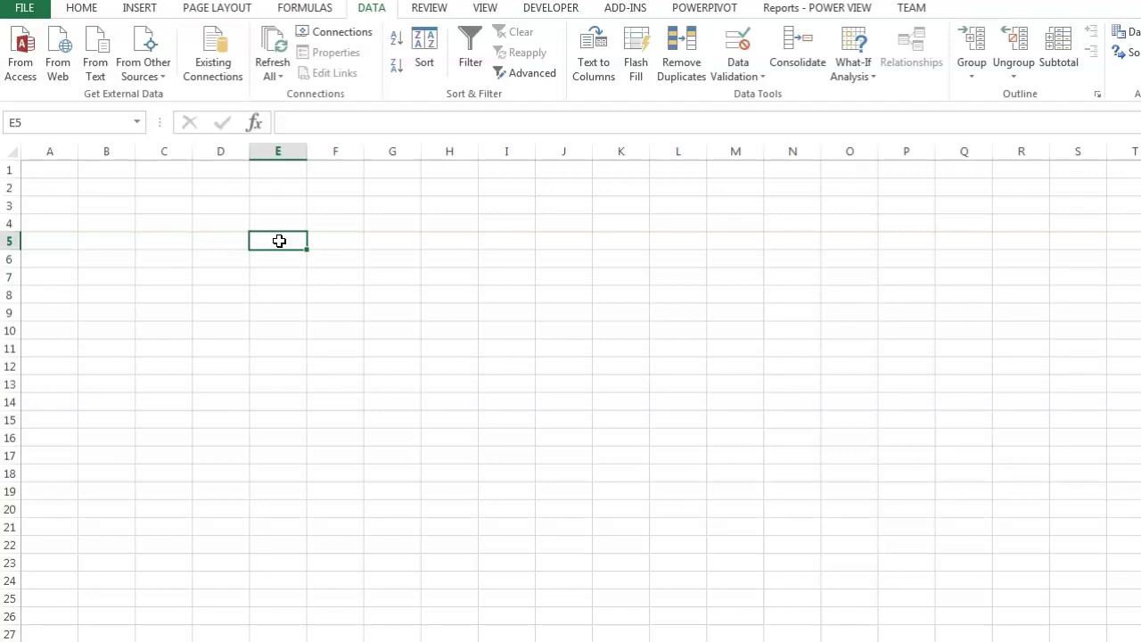
# Fill the entire column E yellow.
pyautogui.click(281, 149)
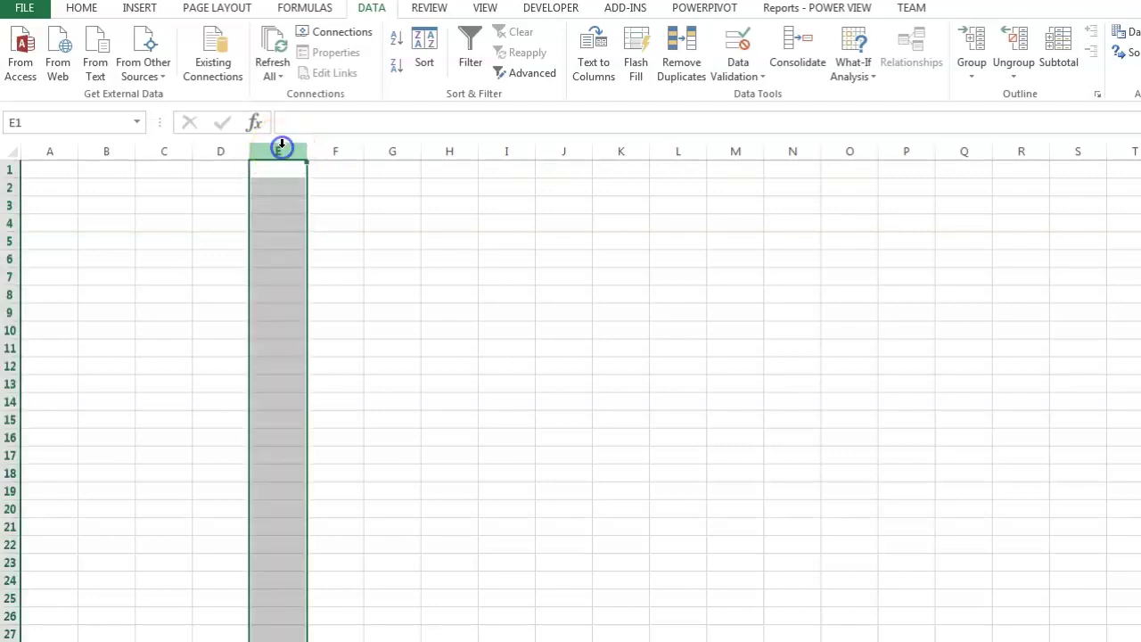
pyautogui.click(82, 11)
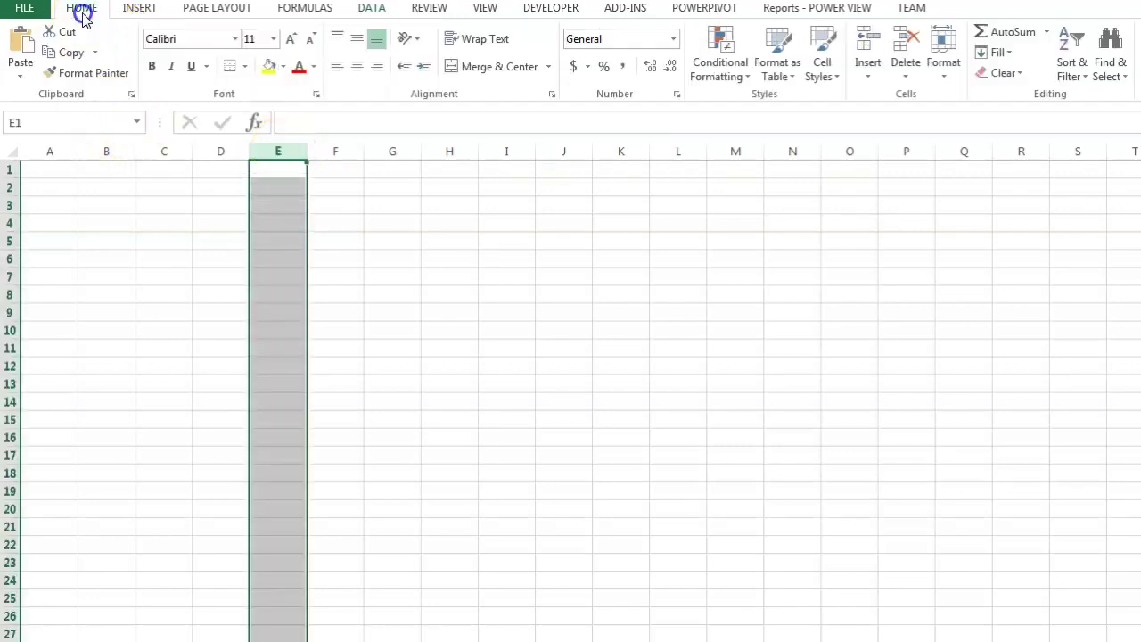
pyautogui.click(270, 66)
pyautogui.click(415, 207)
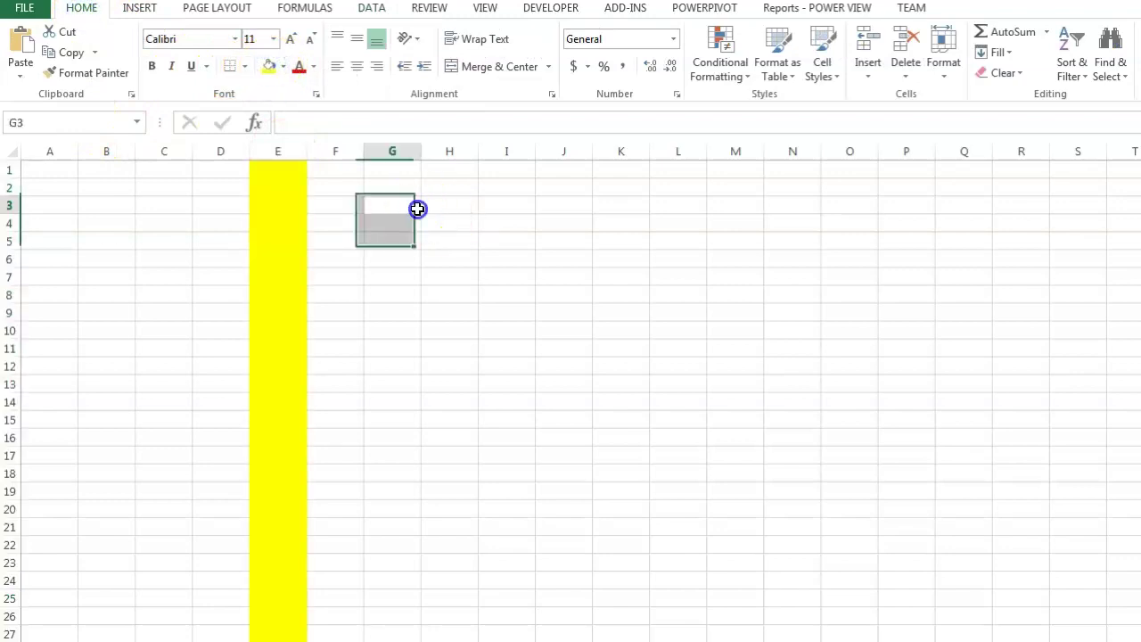
# Fill the entire row 10 light blue.
pyautogui.click(12, 331)
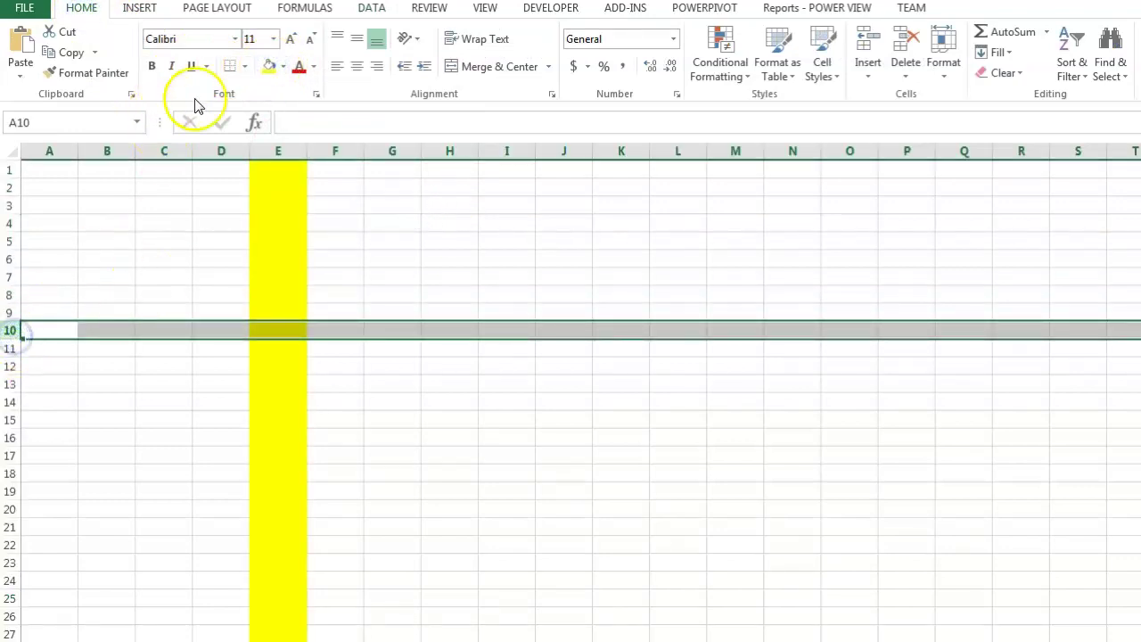
pyautogui.click(282, 66)
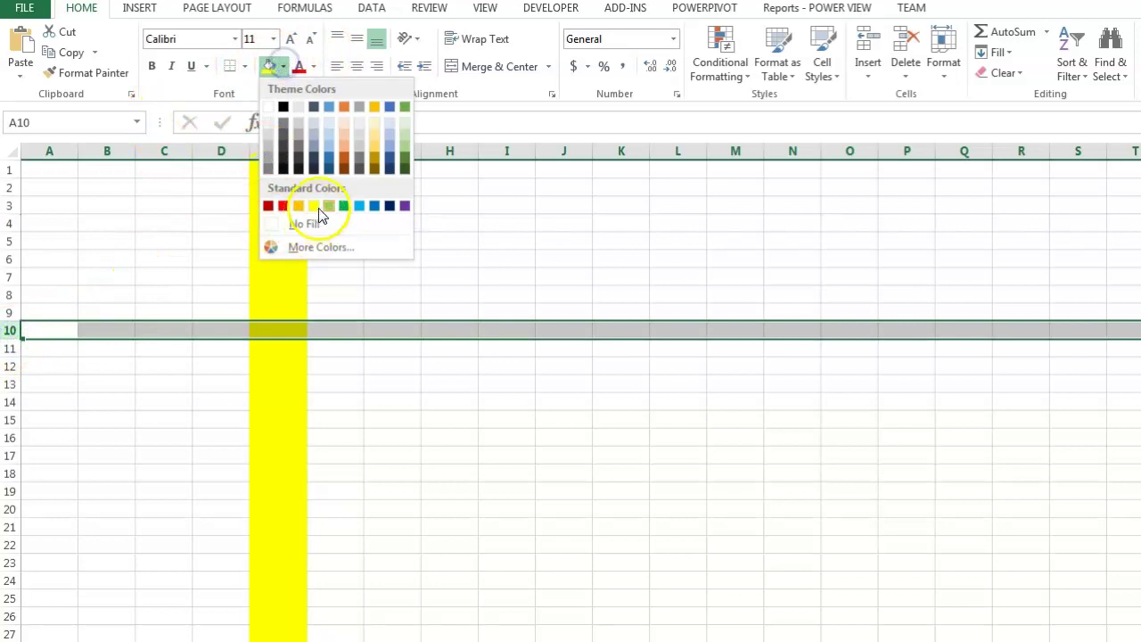
pyautogui.click(358, 205)
pyautogui.click(394, 362)
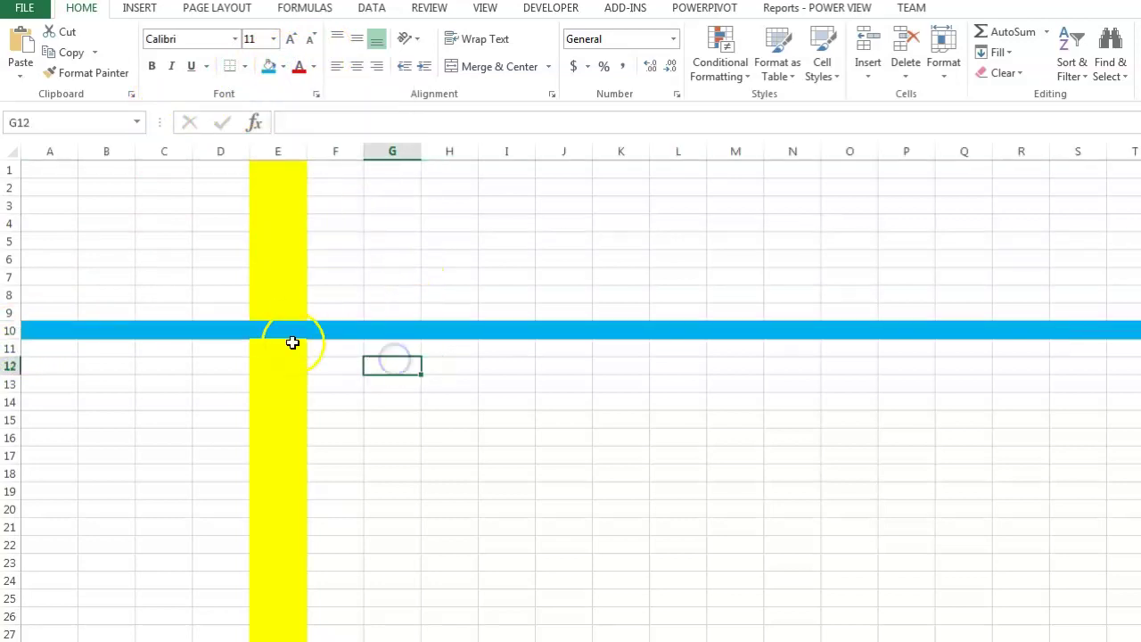
# Fill cell E10 orange, then change it to red.
pyautogui.click(287, 328)
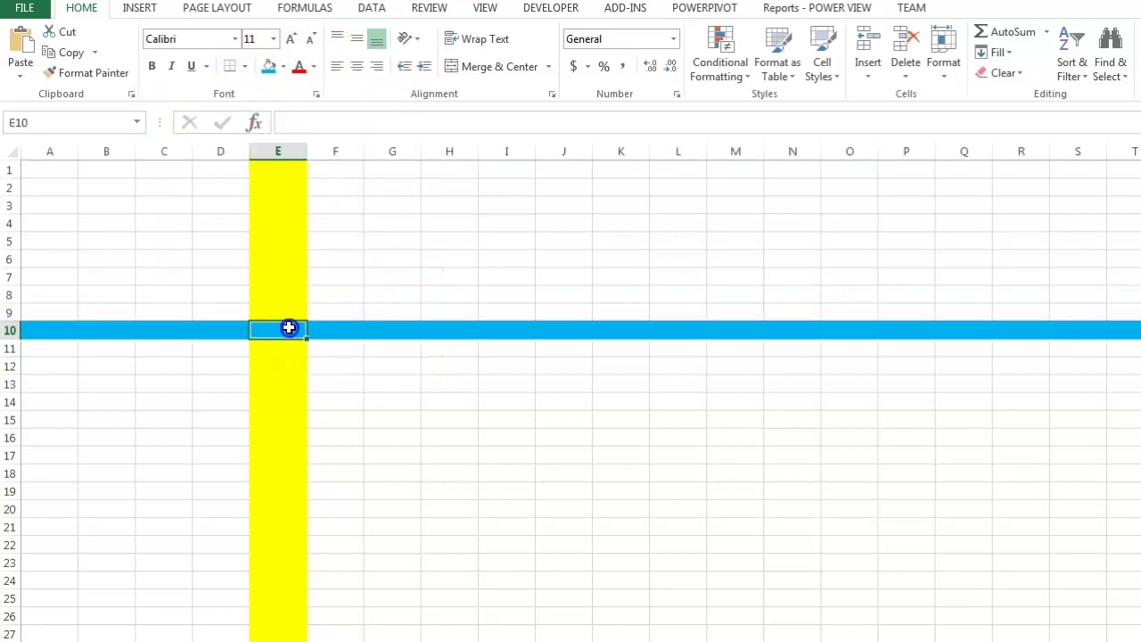
pyautogui.click(283, 66)
pyautogui.click(300, 206)
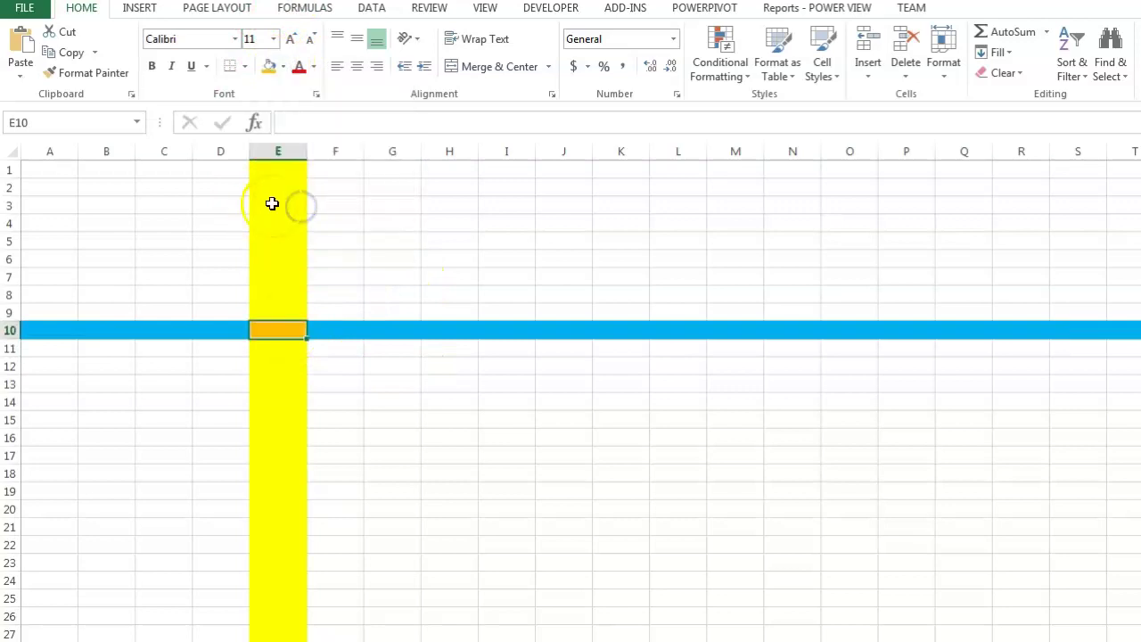
pyautogui.click(282, 66)
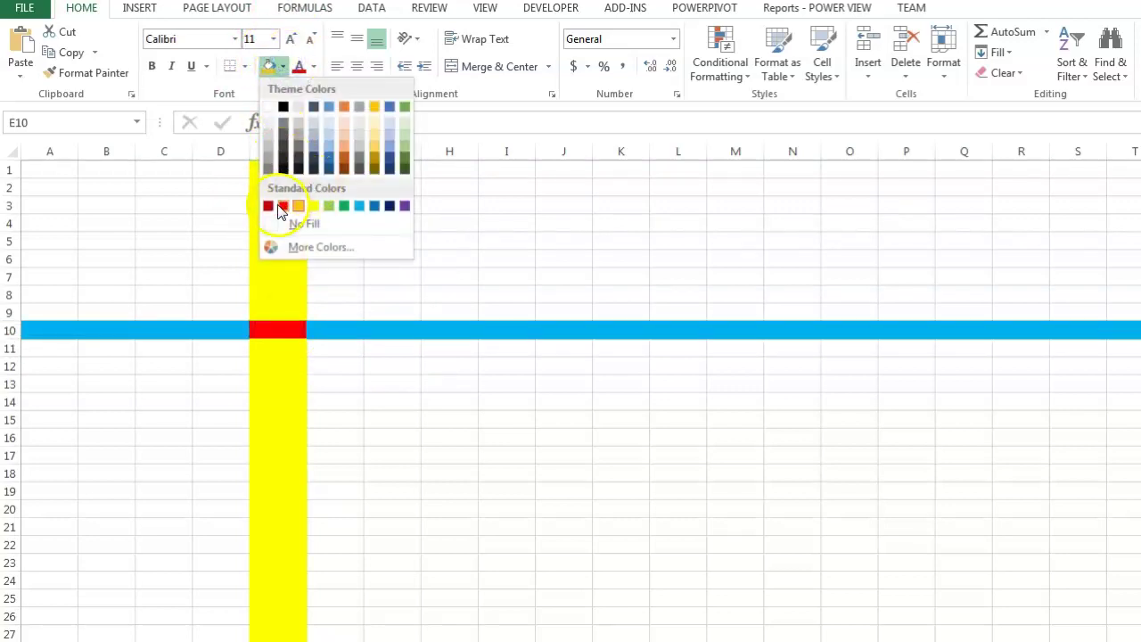
pyautogui.click(282, 206)
pyautogui.click(393, 207)
pyautogui.click(282, 333)
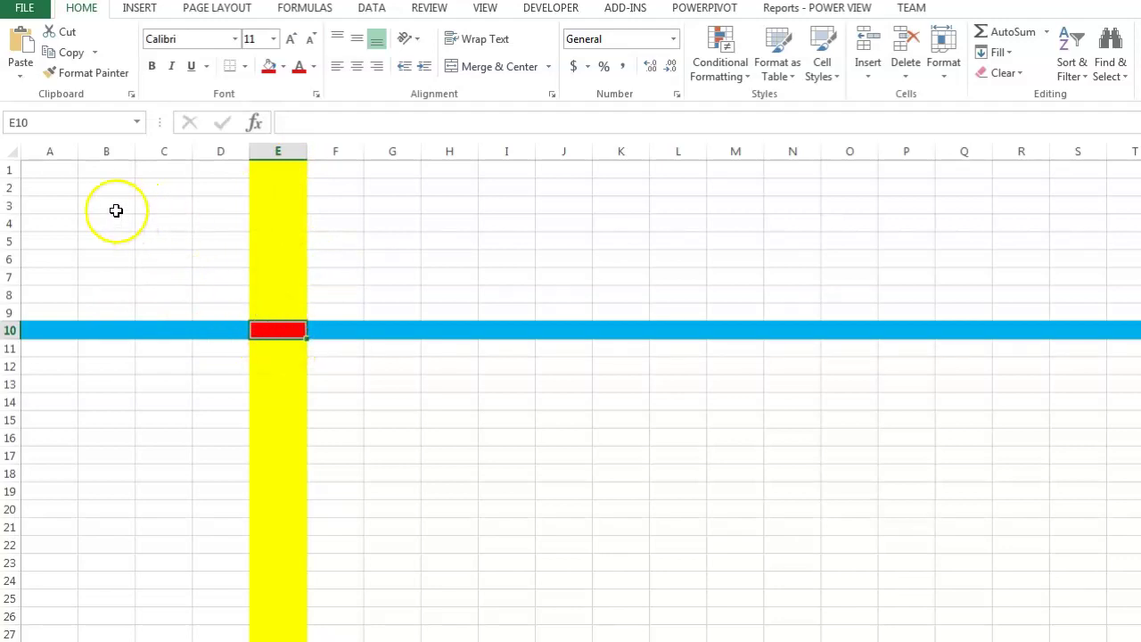
pyautogui.click(41, 120)
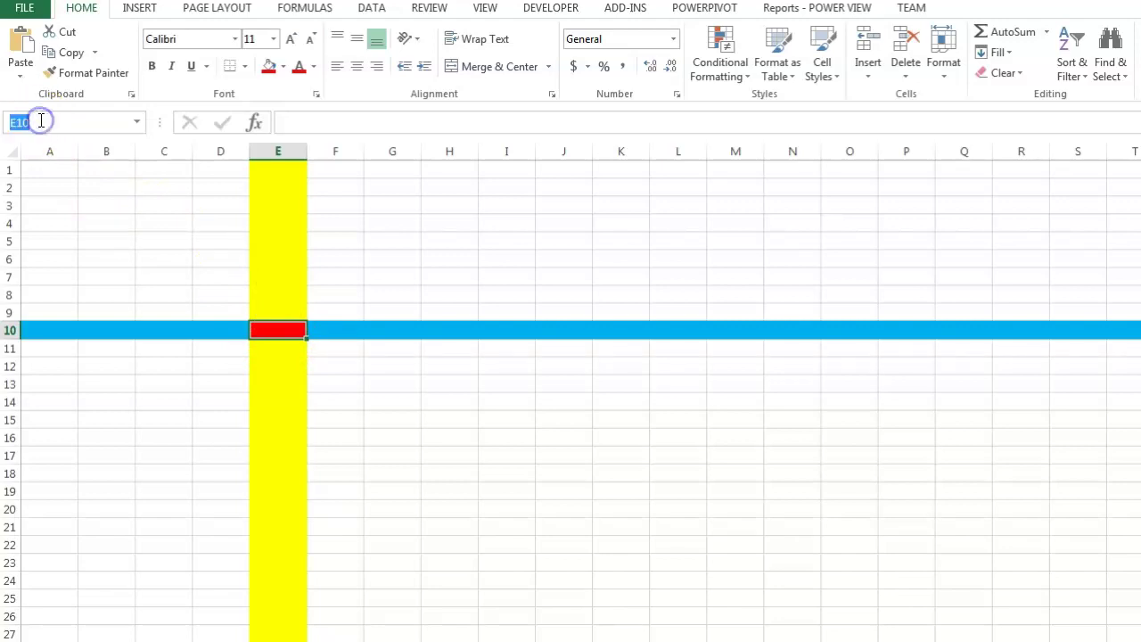
pyautogui.click(10, 125)
pyautogui.click(285, 150)
pyautogui.click(276, 330)
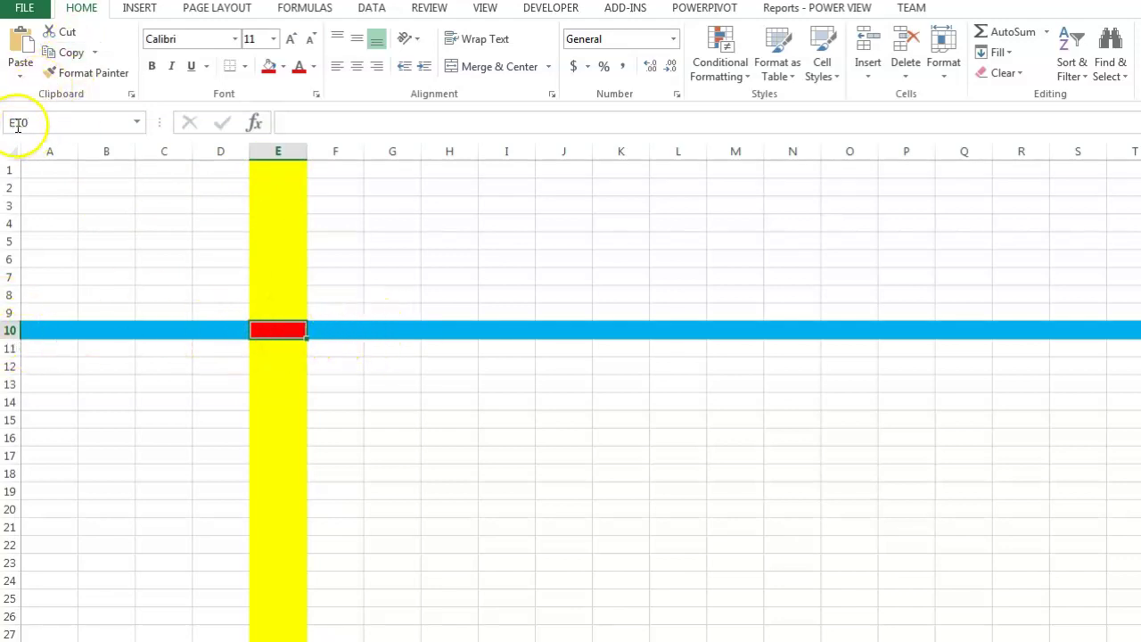
pyautogui.click(506, 191)
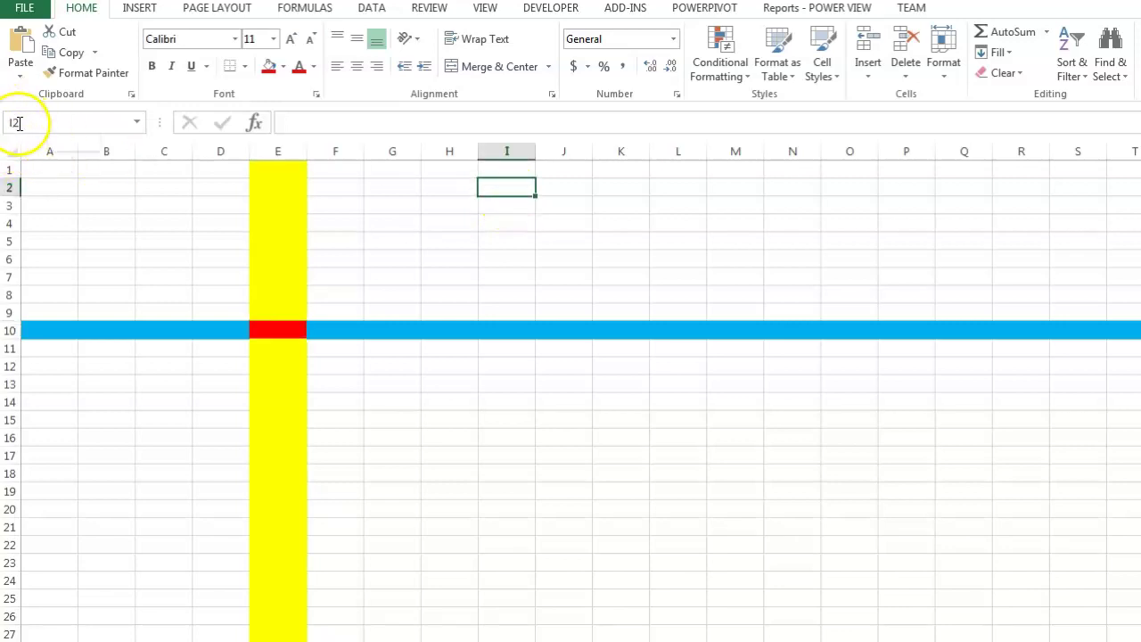
pyautogui.click(686, 242)
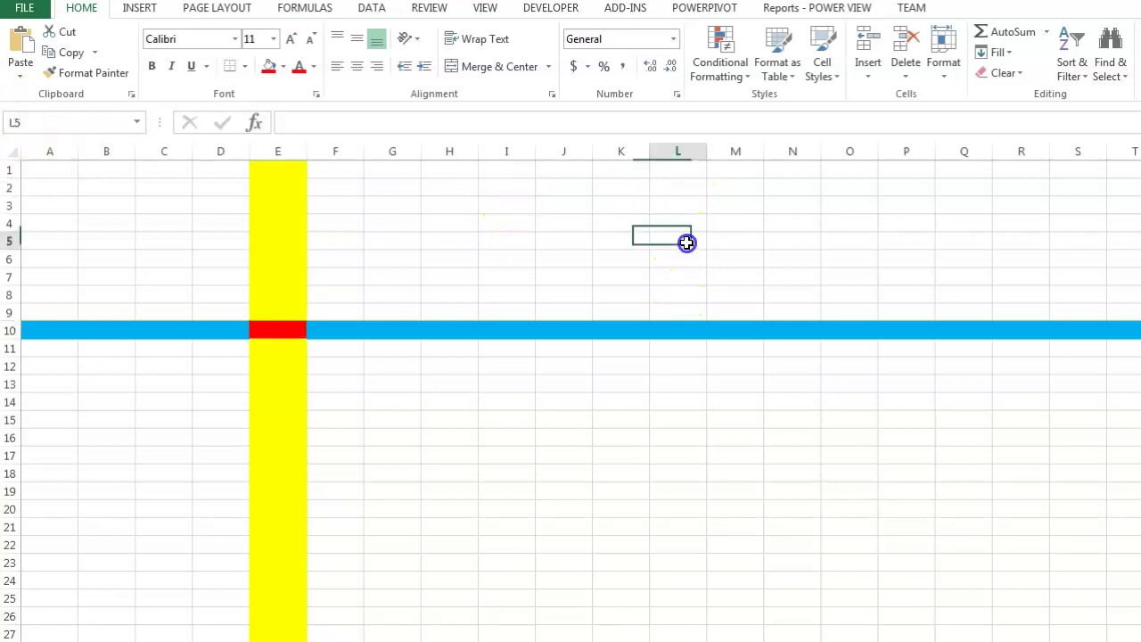
pyautogui.click(13, 122)
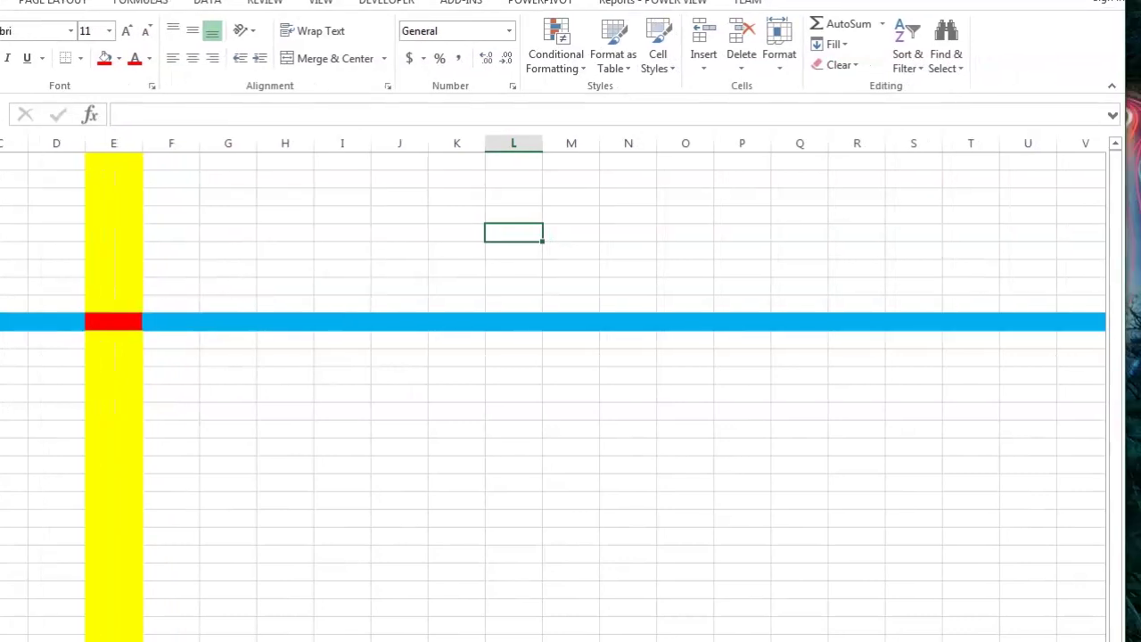
# Scroll far right across the sheet to columns like LKQ and QEF.
pyautogui.click(1114, 441)
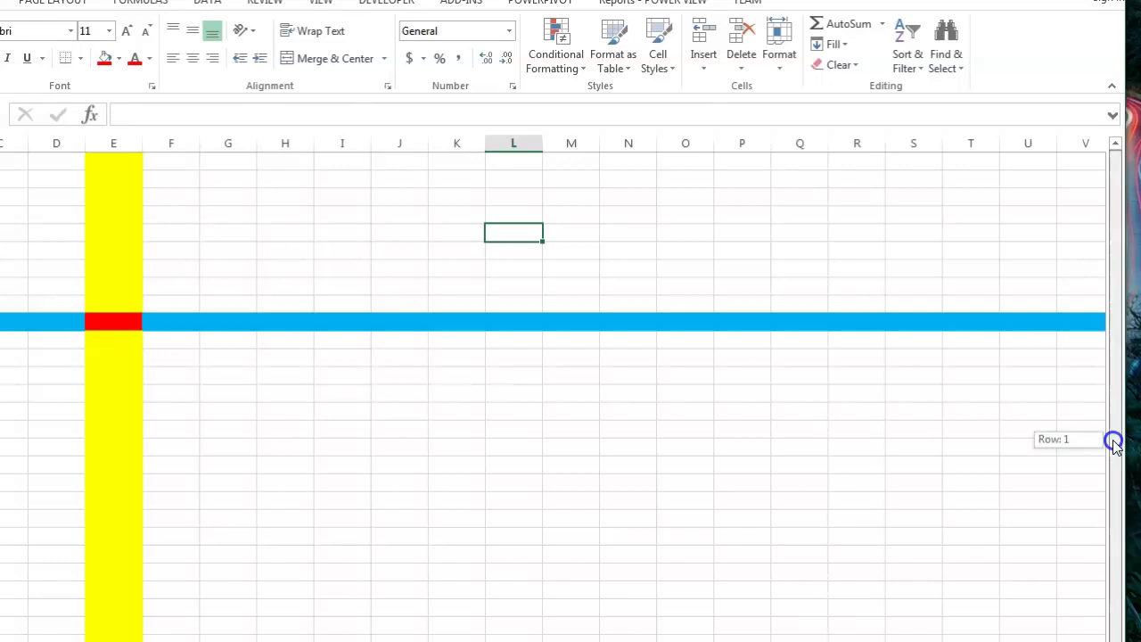
pyautogui.moveTo(1114, 441)
pyautogui.mouseDown()
pyautogui.moveTo(1121, 479)
pyautogui.moveTo(1120, 333)
pyautogui.moveTo(1121, 535)
pyautogui.moveTo(1108, 408)
pyautogui.mouseUp()
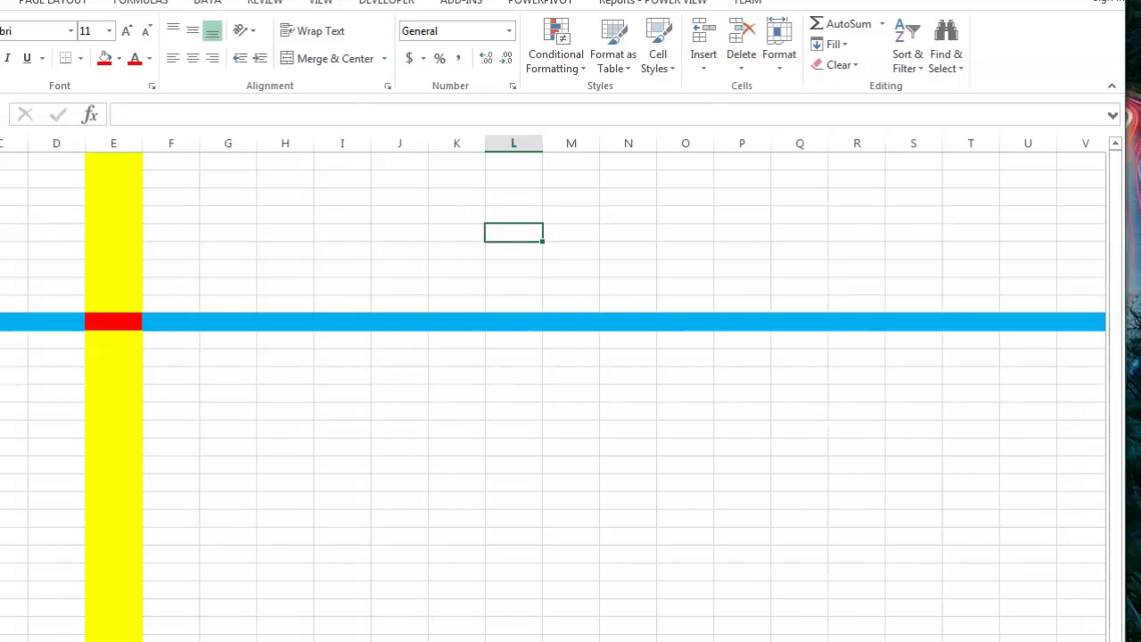
pyautogui.hscroll(10, 552, 388)
pyautogui.hscroll(10, 551, 388)
pyautogui.hscroll(10, 551, 388)
pyautogui.hscroll(10, 552, 388)
pyautogui.hscroll(10, 552, 387)
pyautogui.hscroll(-10, 552, 388)
pyautogui.hscroll(-15, 552, 388)
pyautogui.hscroll(-15, 551, 388)
pyautogui.hscroll(-15, 552, 387)
pyautogui.moveTo(1113, 441); pyautogui.dragTo(1116, 497)
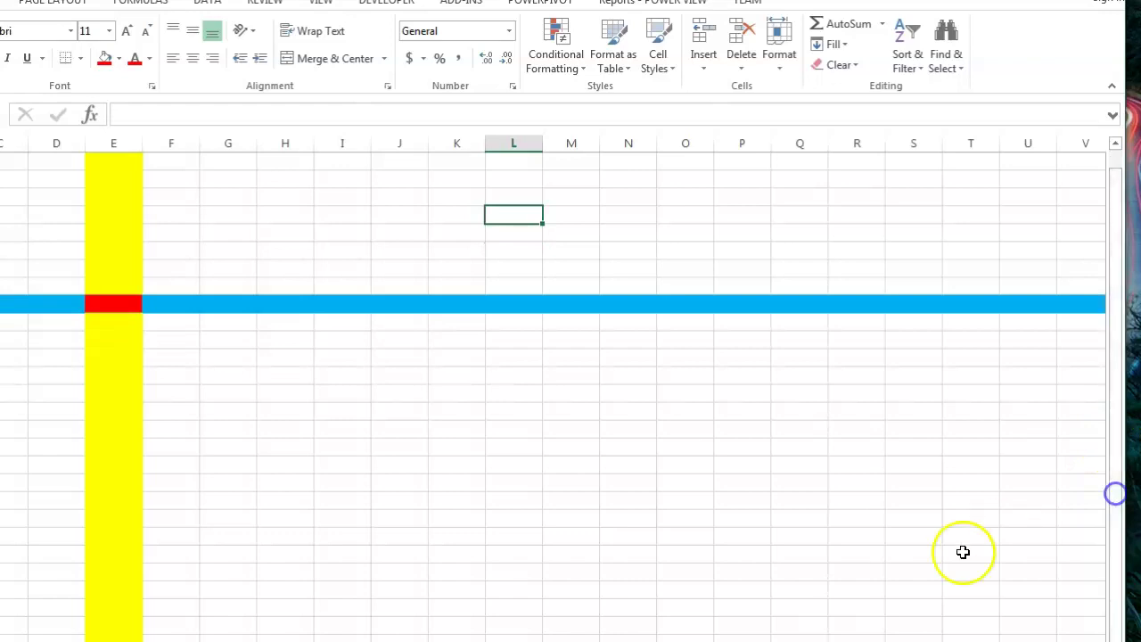
pyautogui.hscroll(10, 560, 388)
pyautogui.hscroll(10, 560, 388)
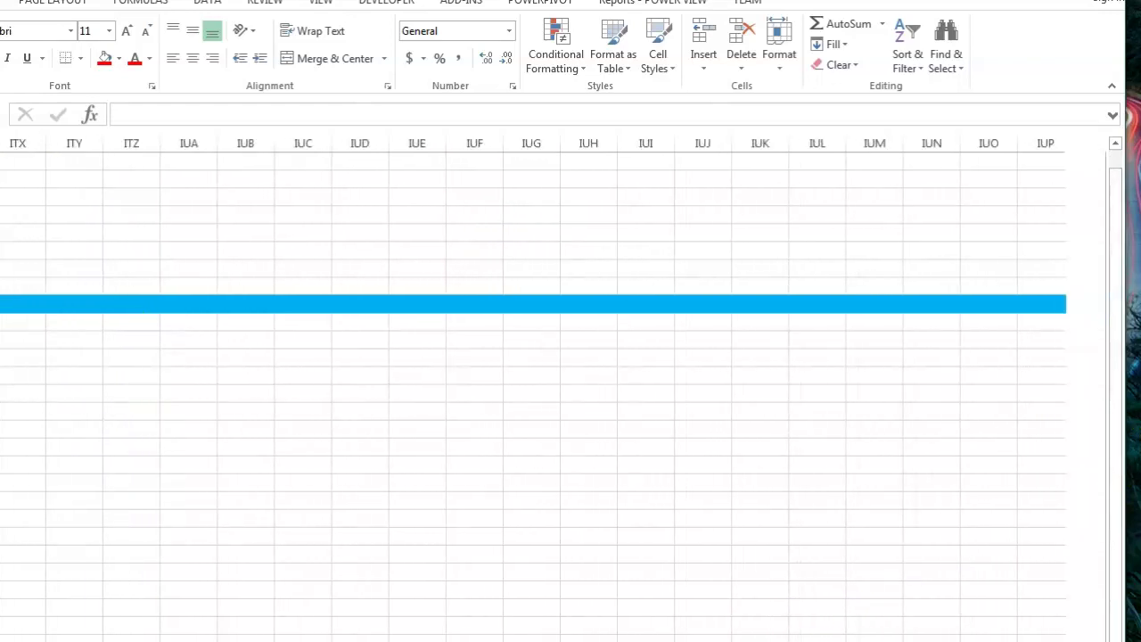
pyautogui.hscroll(10, 560, 388)
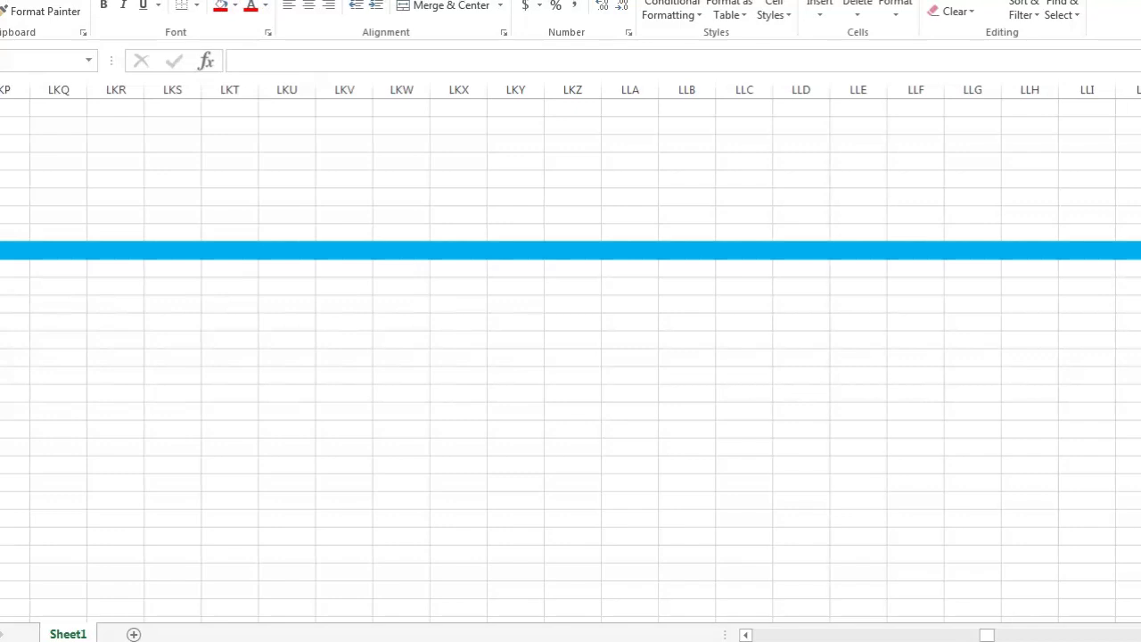
pyautogui.moveTo(985, 634)
pyautogui.mouseDown()
pyautogui.moveTo(927, 635)
pyautogui.moveTo(1076, 626)
pyautogui.mouseUp()
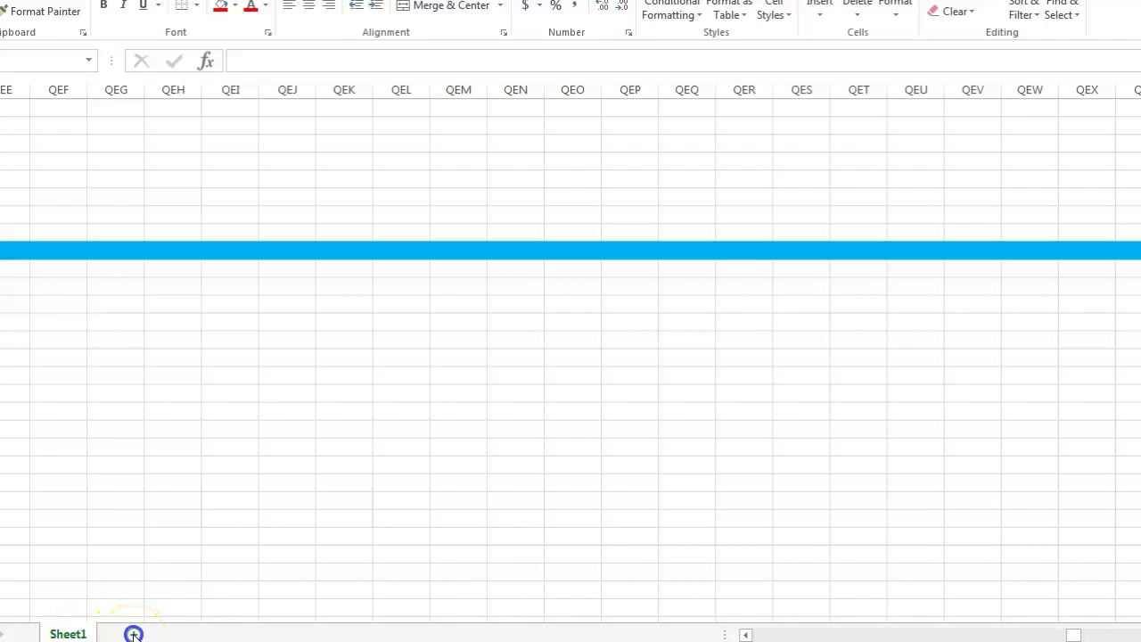
# Add Sheet2 through Sheet4, then move Sheet4 after Sheet1 and back to the end.
pyautogui.click(133, 634)
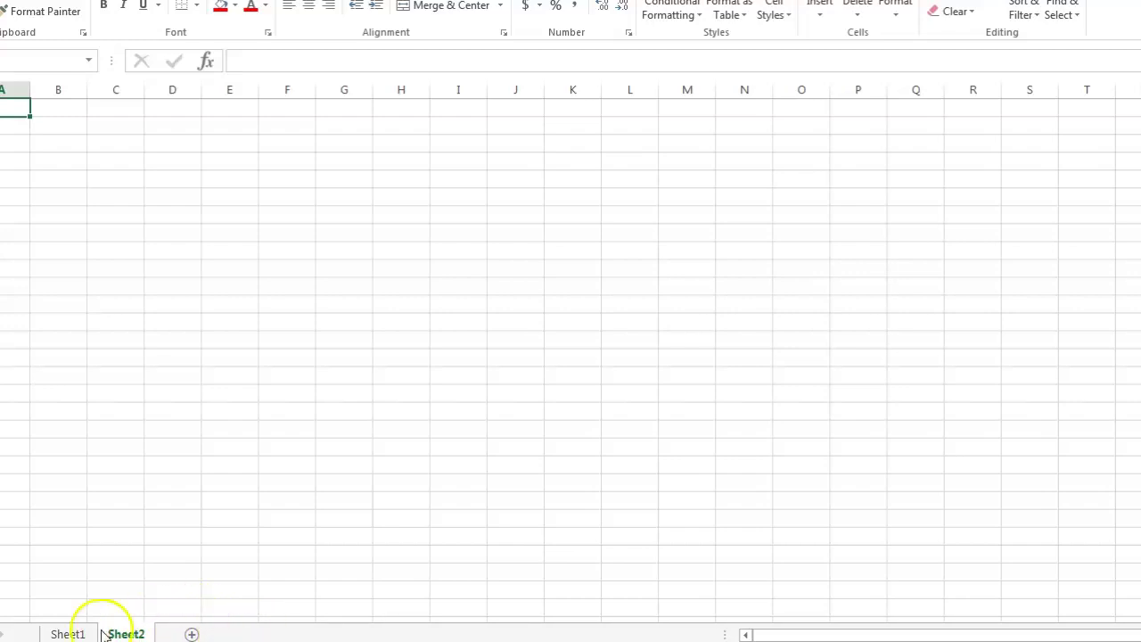
pyautogui.click(191, 633)
pyautogui.click(249, 634)
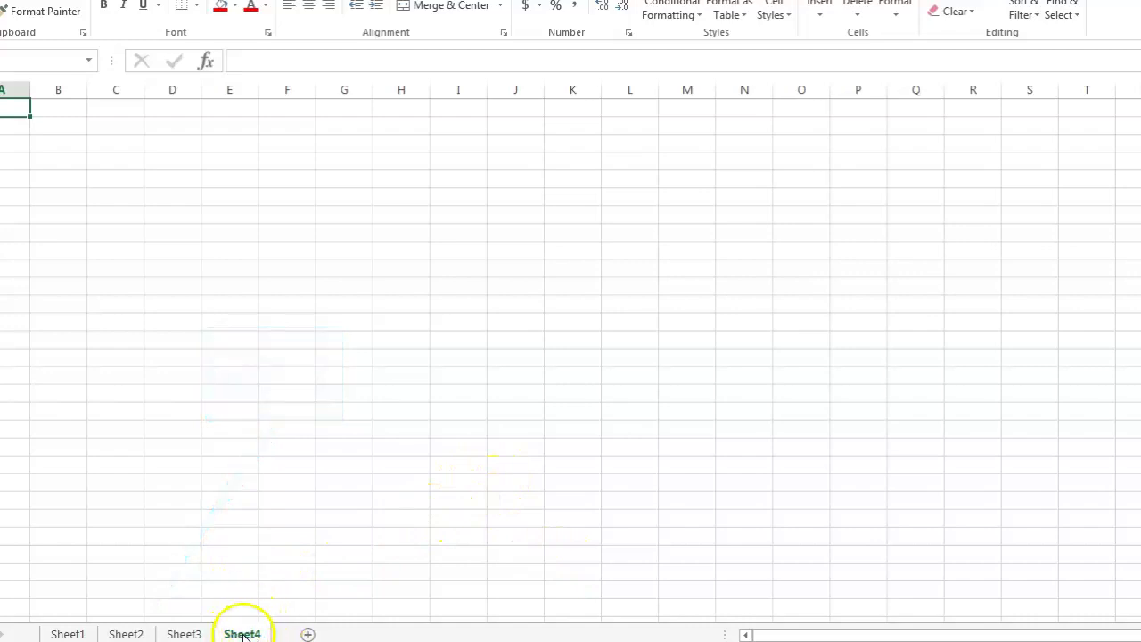
pyautogui.moveTo(244, 633); pyautogui.dragTo(98, 617)
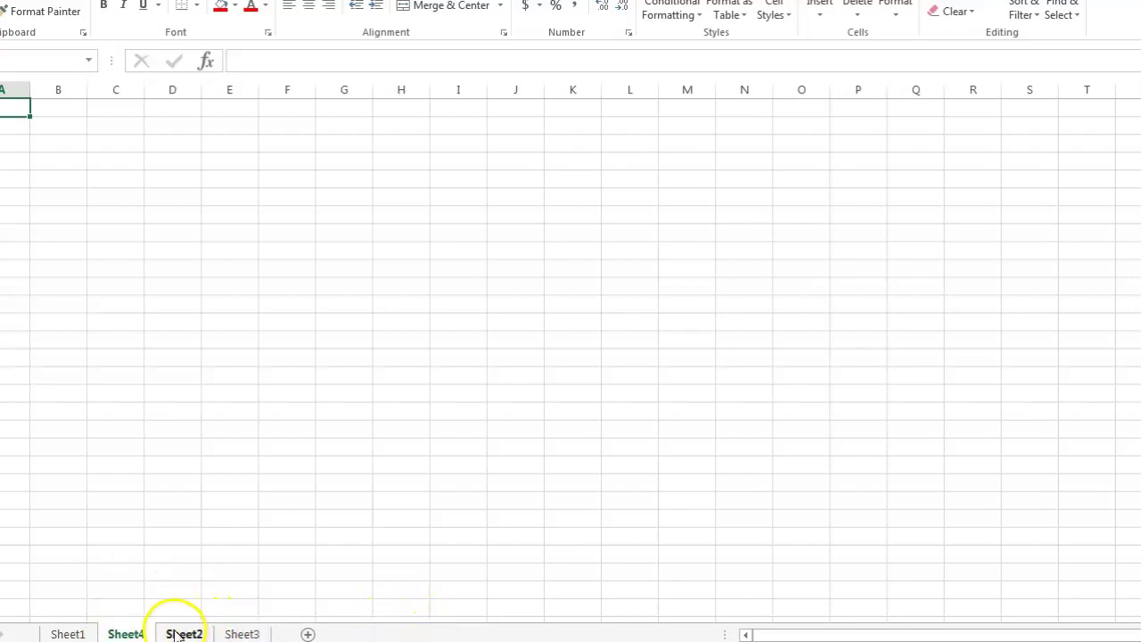
pyautogui.moveTo(129, 634); pyautogui.dragTo(287, 631)
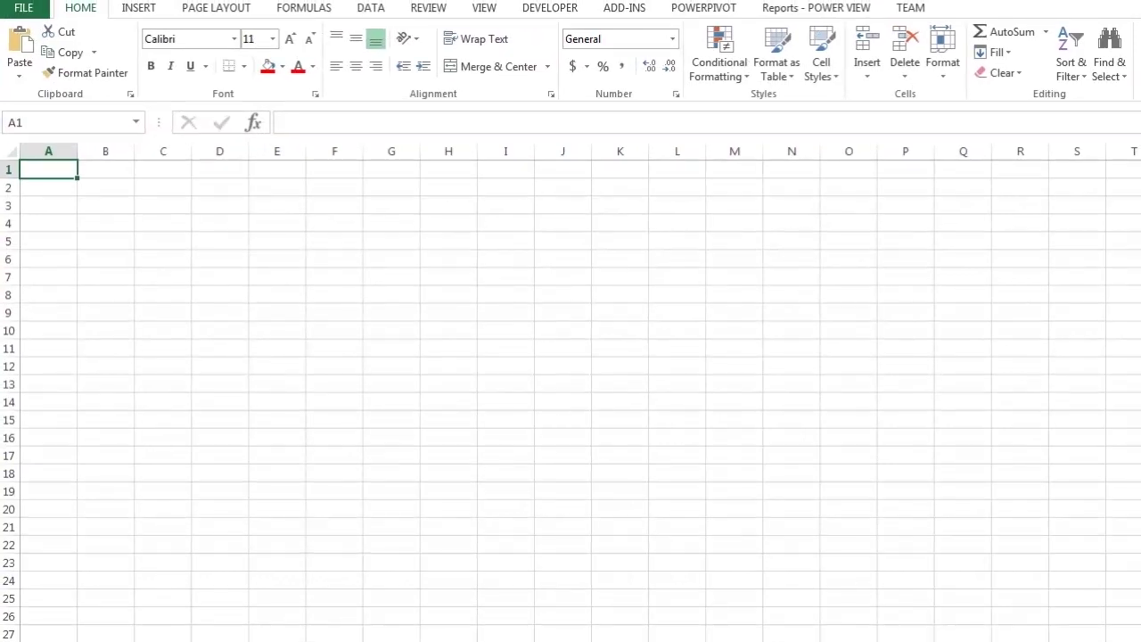
pyautogui.click(45, 118)
pyautogui.click(56, 171)
pyautogui.click(46, 119)
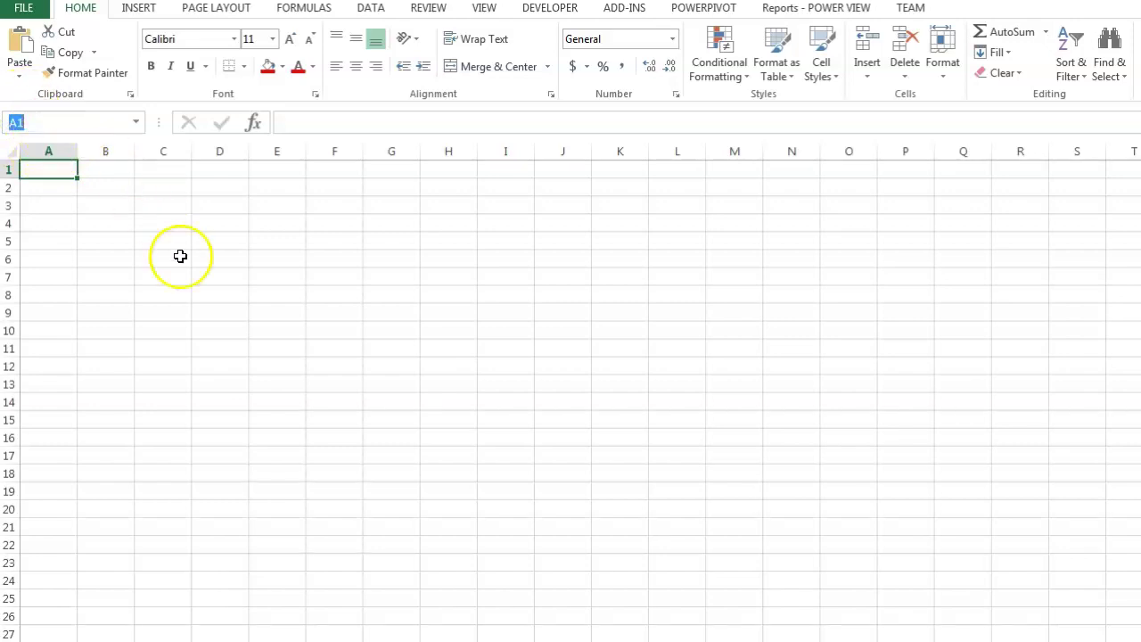
pyautogui.click(60, 182)
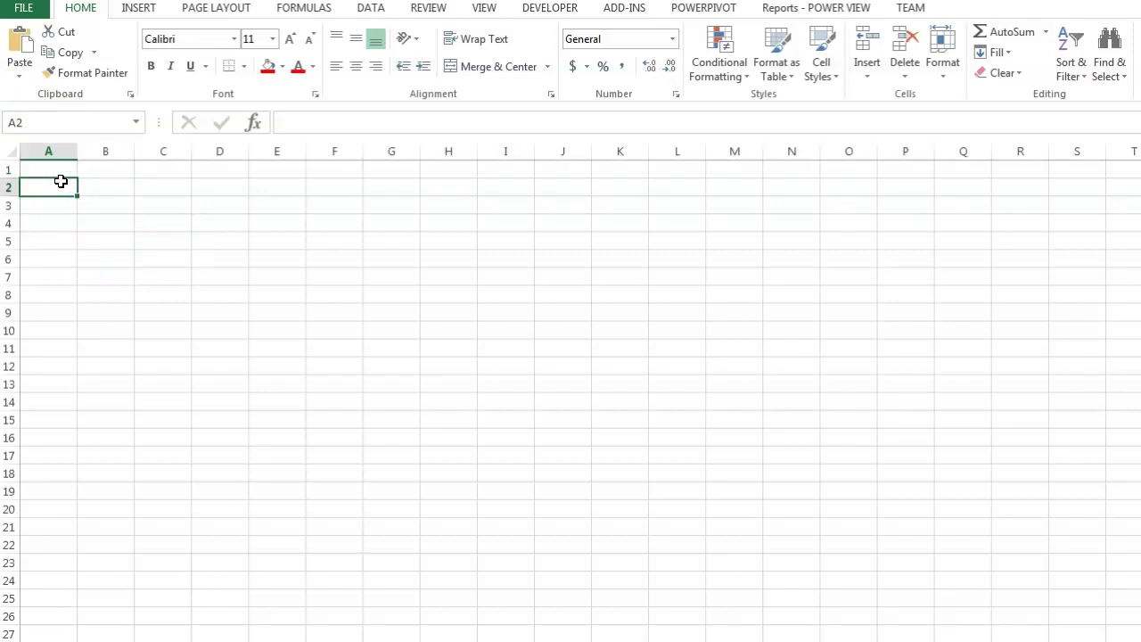
pyautogui.hotkey('ctrl', 'Down')
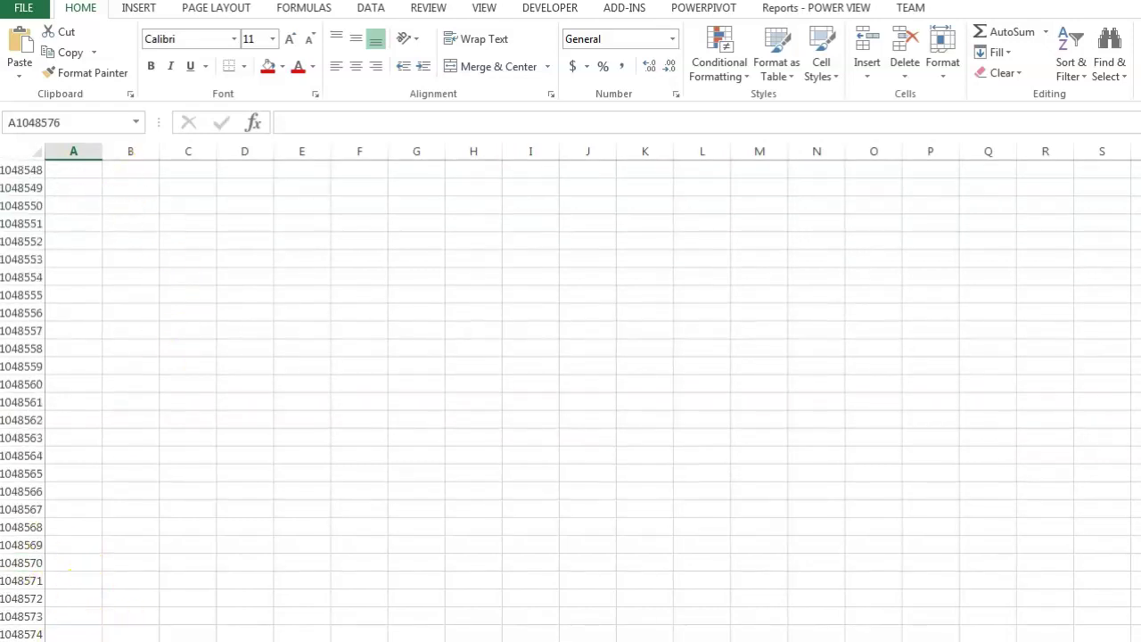
pyautogui.click(64, 634)
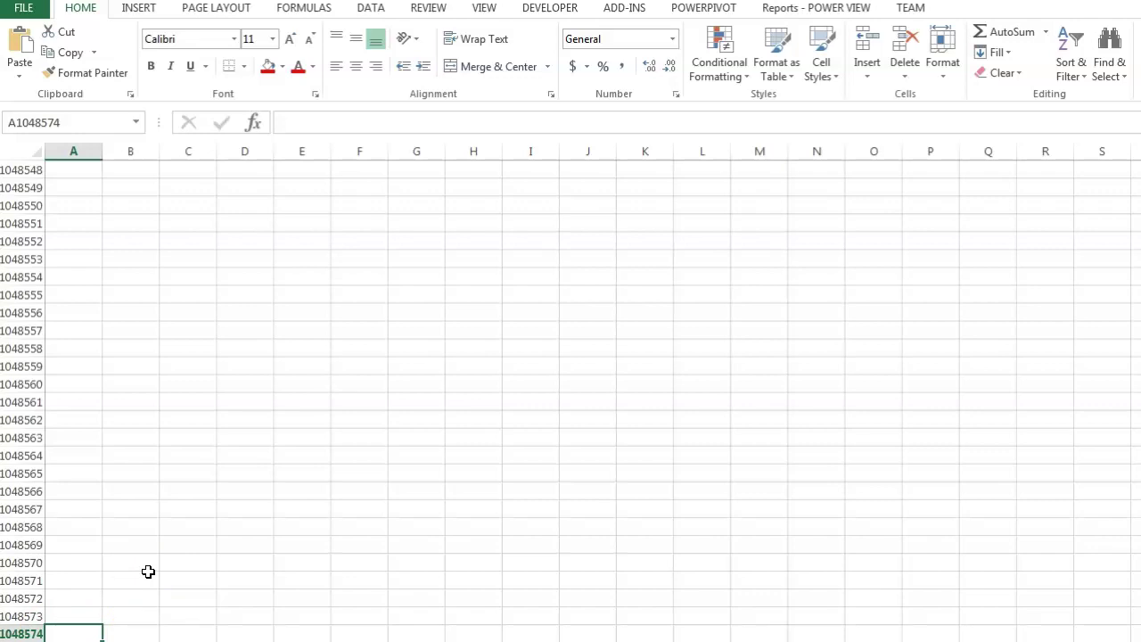
pyautogui.hotkey('ctrl', 'Home')
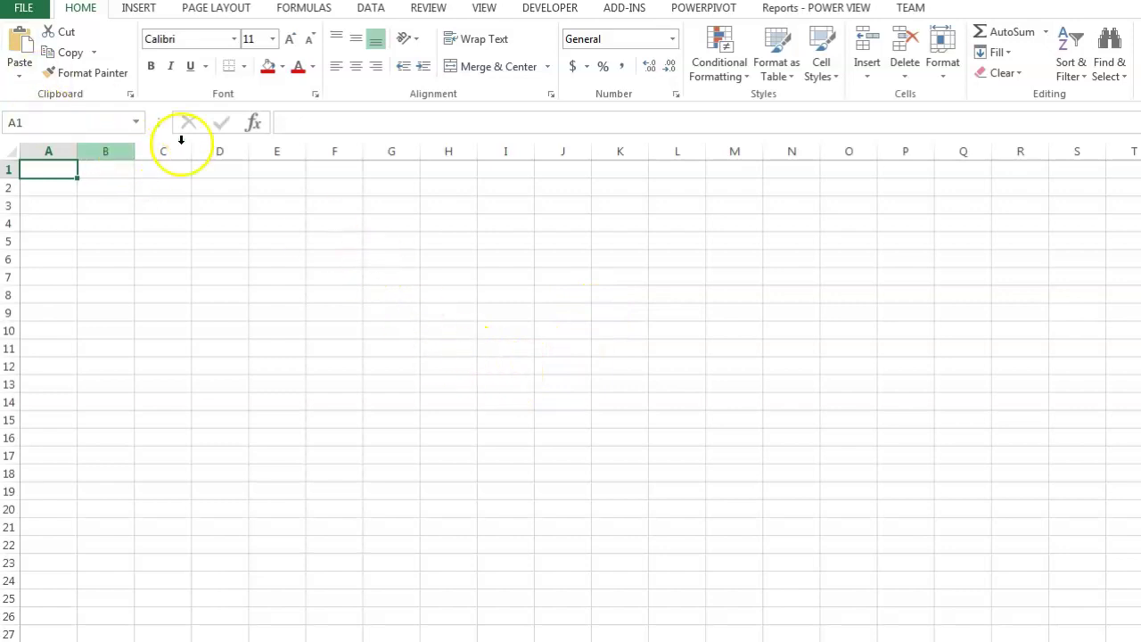
# Cancel the Insert Function entry so A1 stays blank, then select cell G4.
pyautogui.click(253, 123)
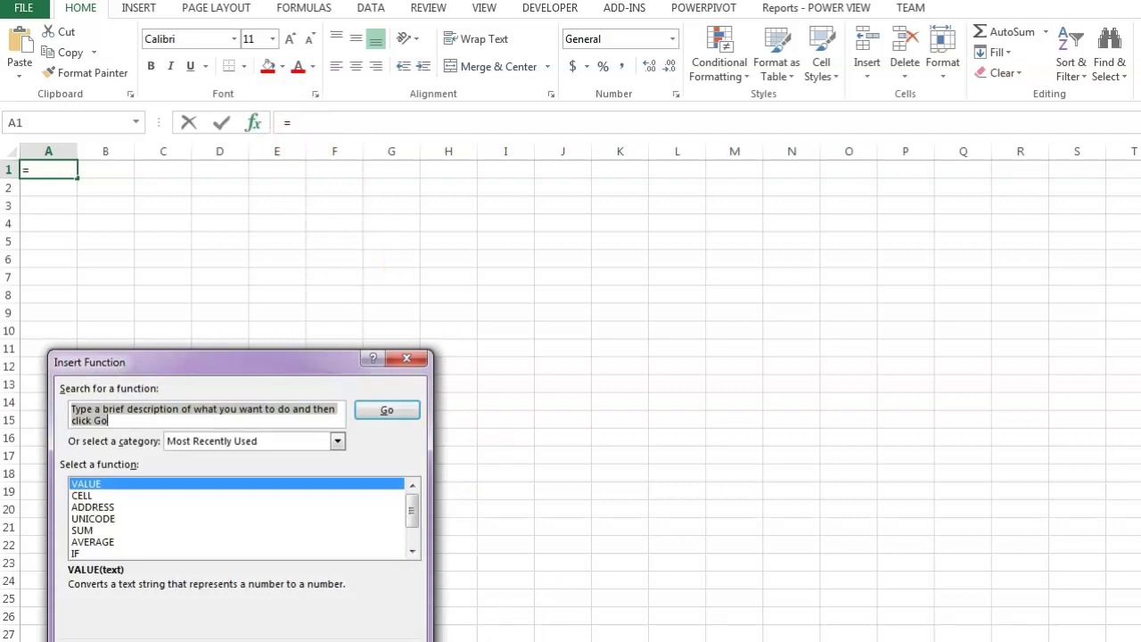
pyautogui.press('Escape')
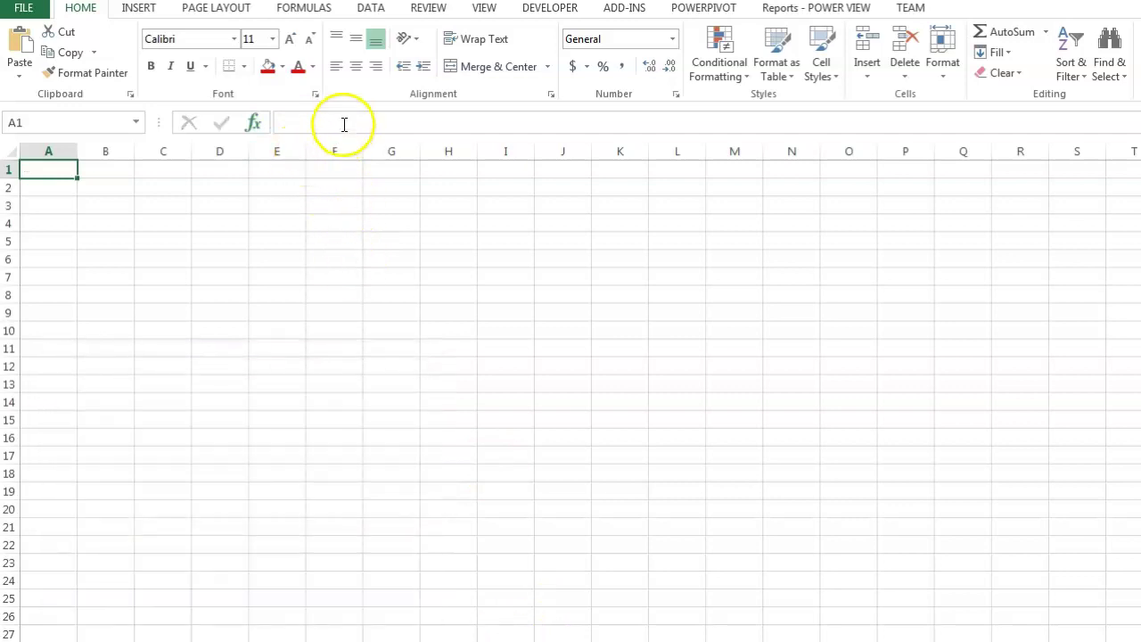
pyautogui.click(344, 124)
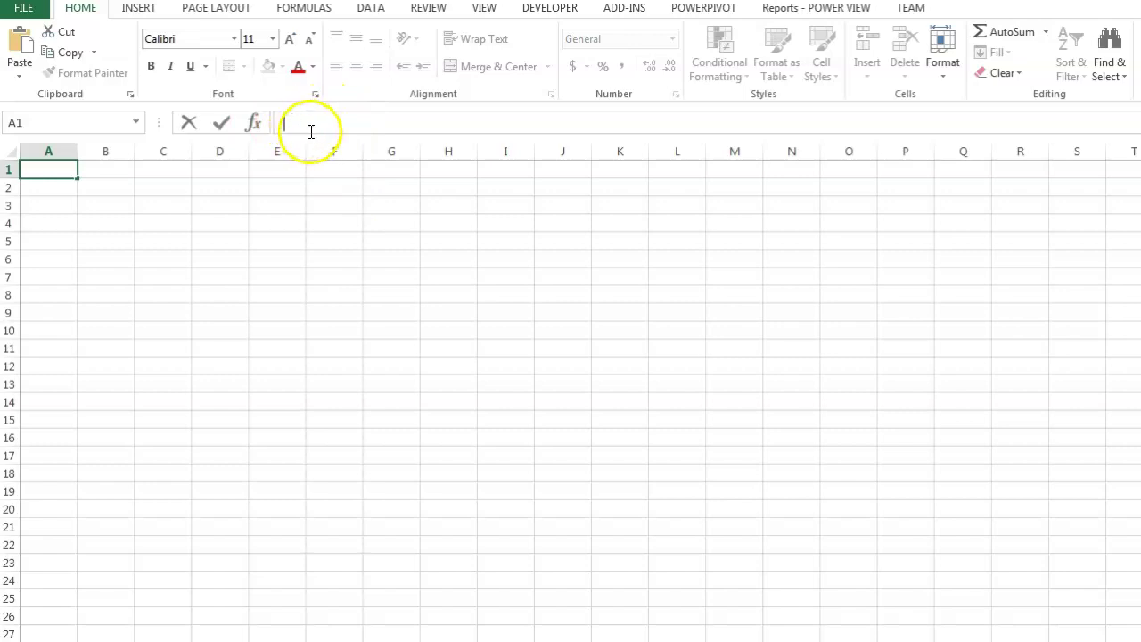
pyautogui.click(367, 119)
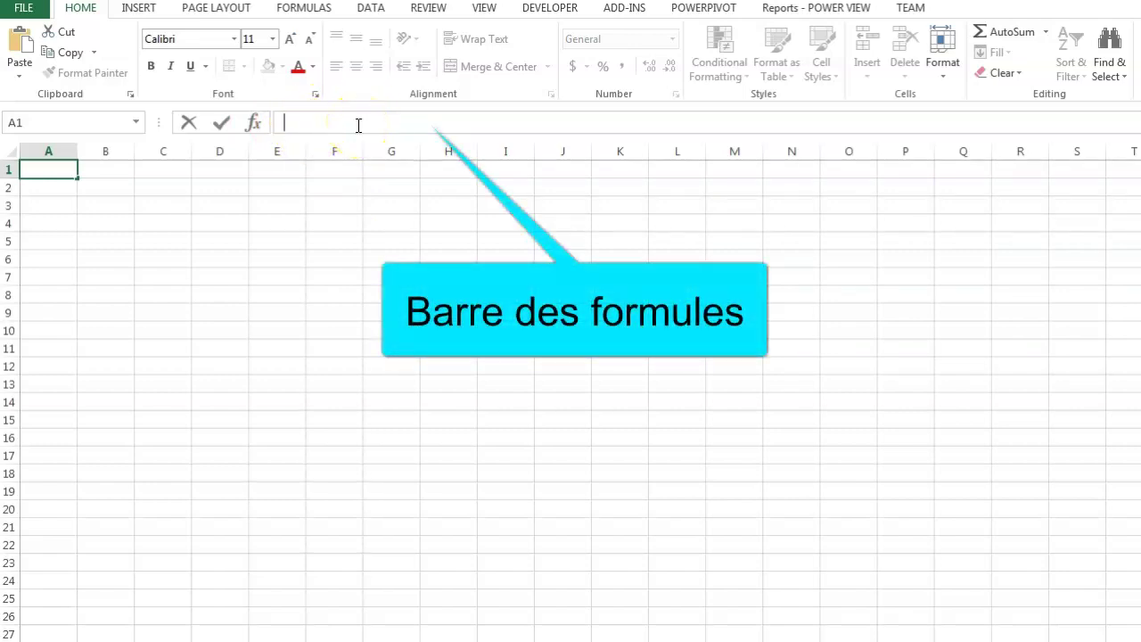
pyautogui.click(379, 219)
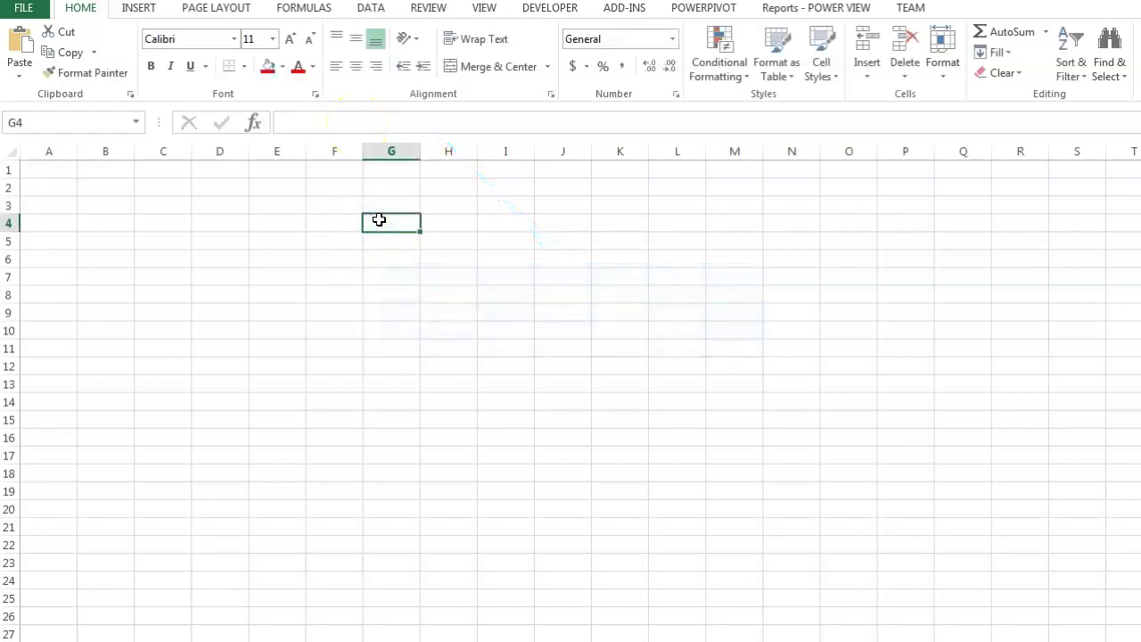
# Enter the text hrtu in cell G4 and check it in the formula bar.
pyautogui.write('hrtu')
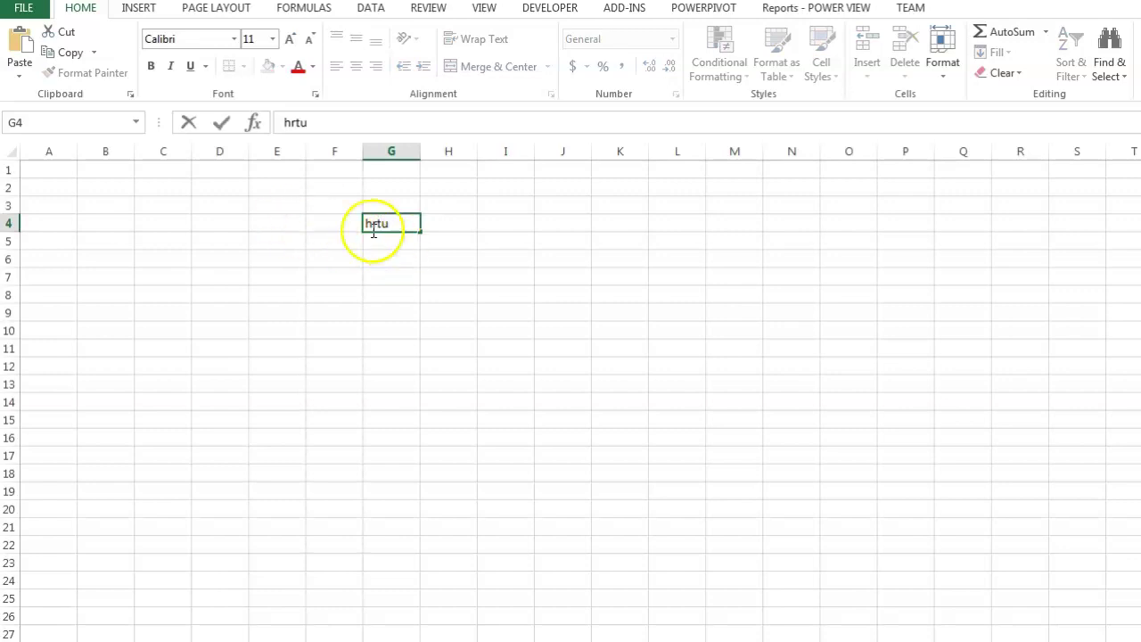
pyautogui.click(470, 243)
pyautogui.click(393, 221)
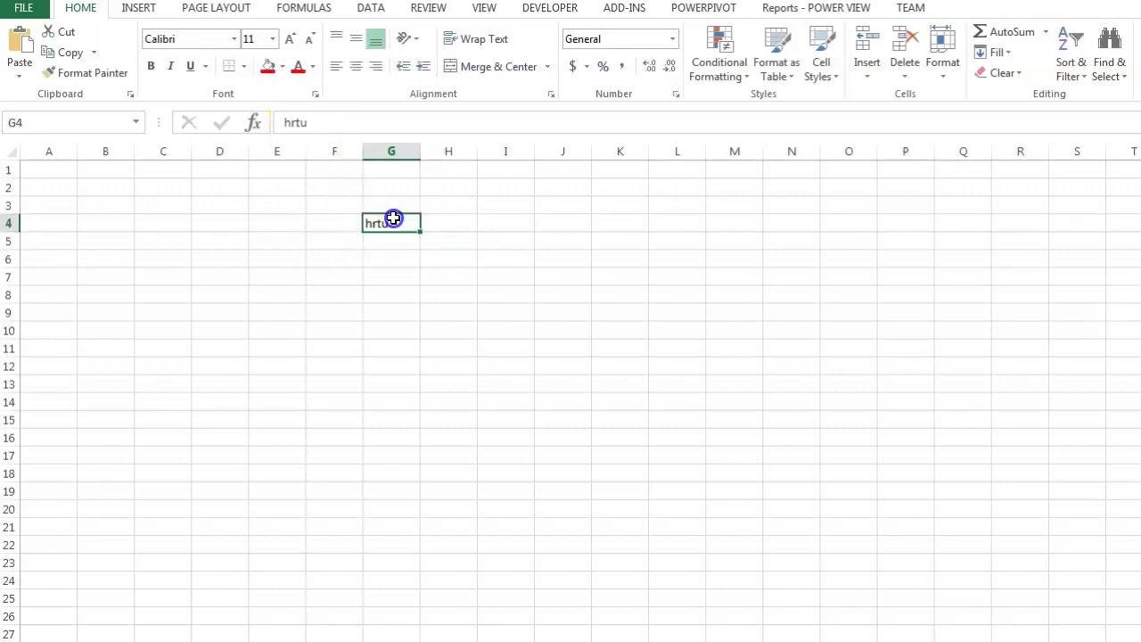
pyautogui.moveTo(314, 122); pyautogui.dragTo(264, 128)
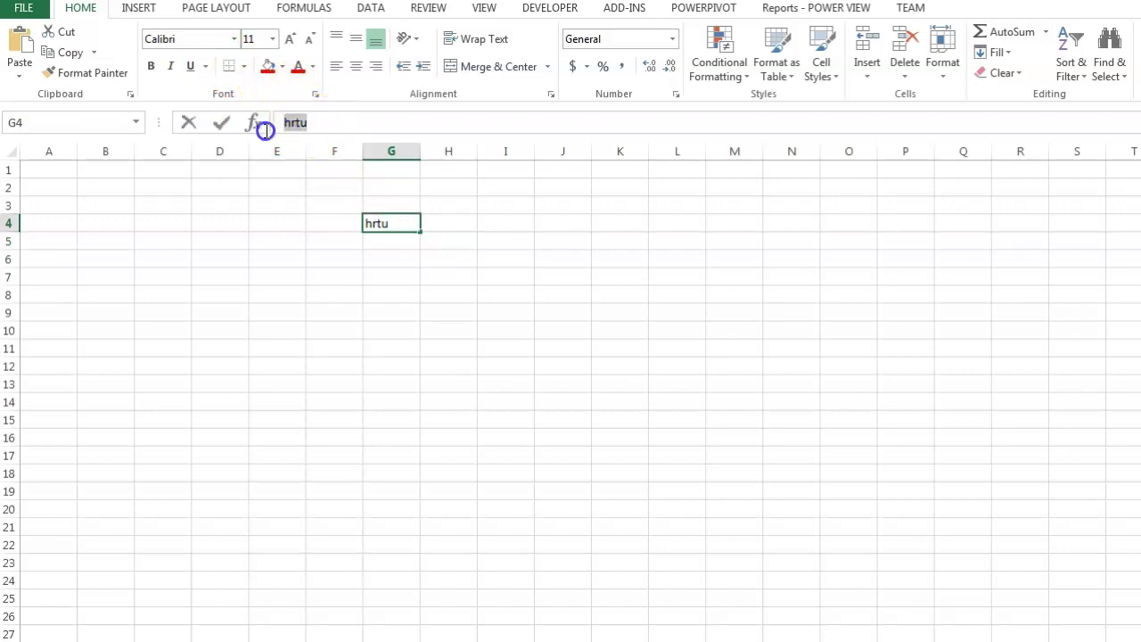
pyautogui.click(489, 274)
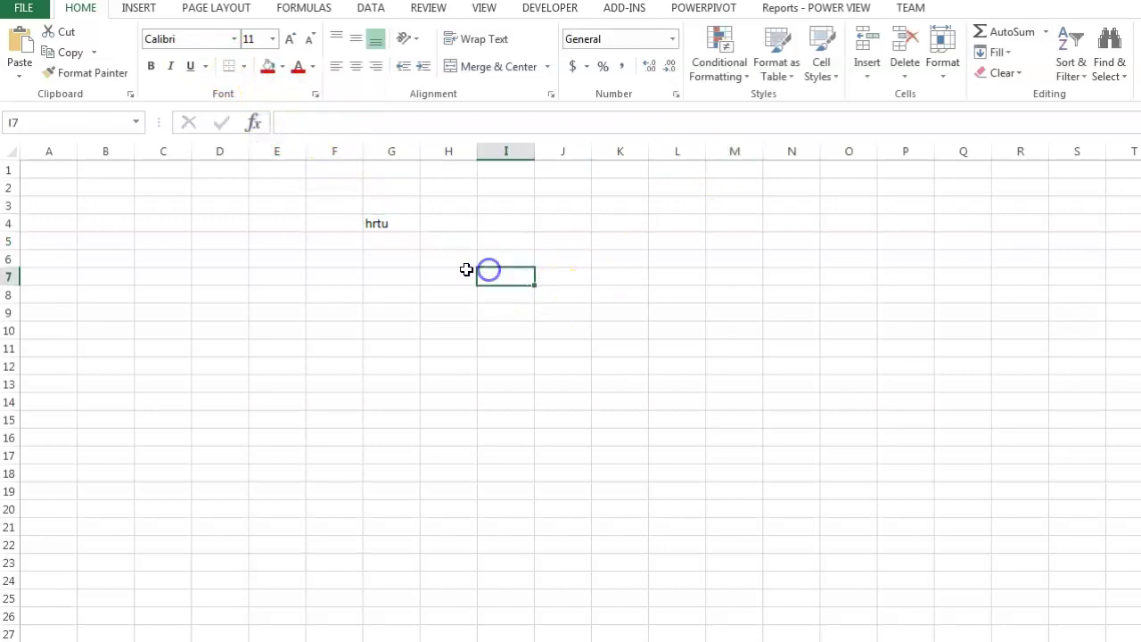
# Enter e555 in cell I4, then review I4 and G4 in the formula bar.
pyautogui.click(487, 225)
pyautogui.write('e555')
pyautogui.click(777, 224)
pyautogui.click(504, 225)
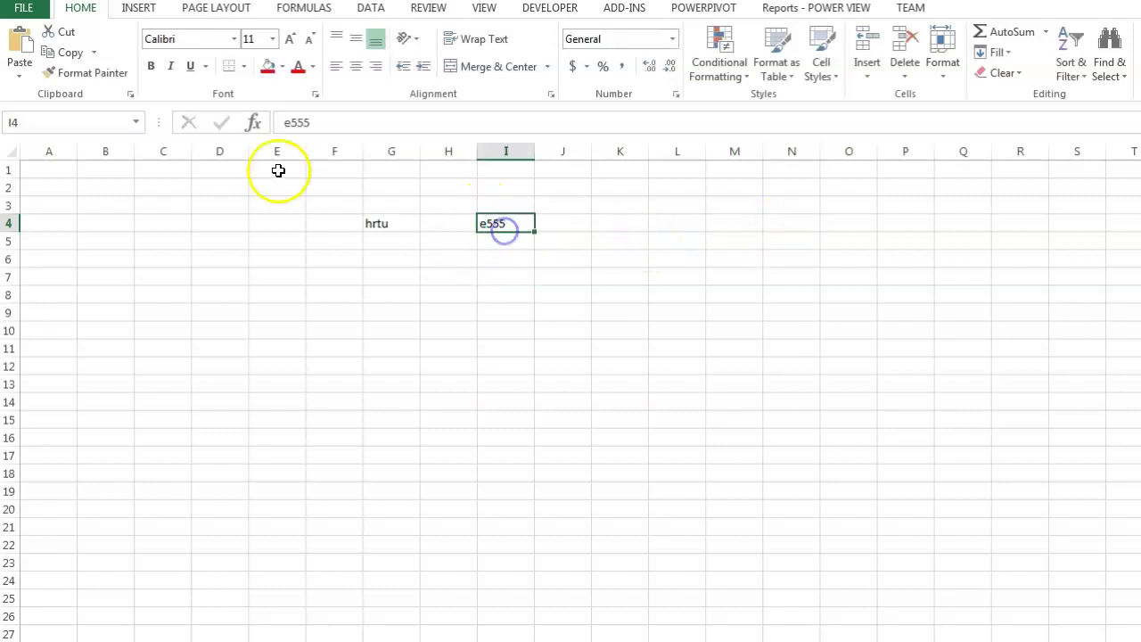
pyautogui.moveTo(312, 122); pyautogui.dragTo(278, 122)
pyautogui.click(585, 348)
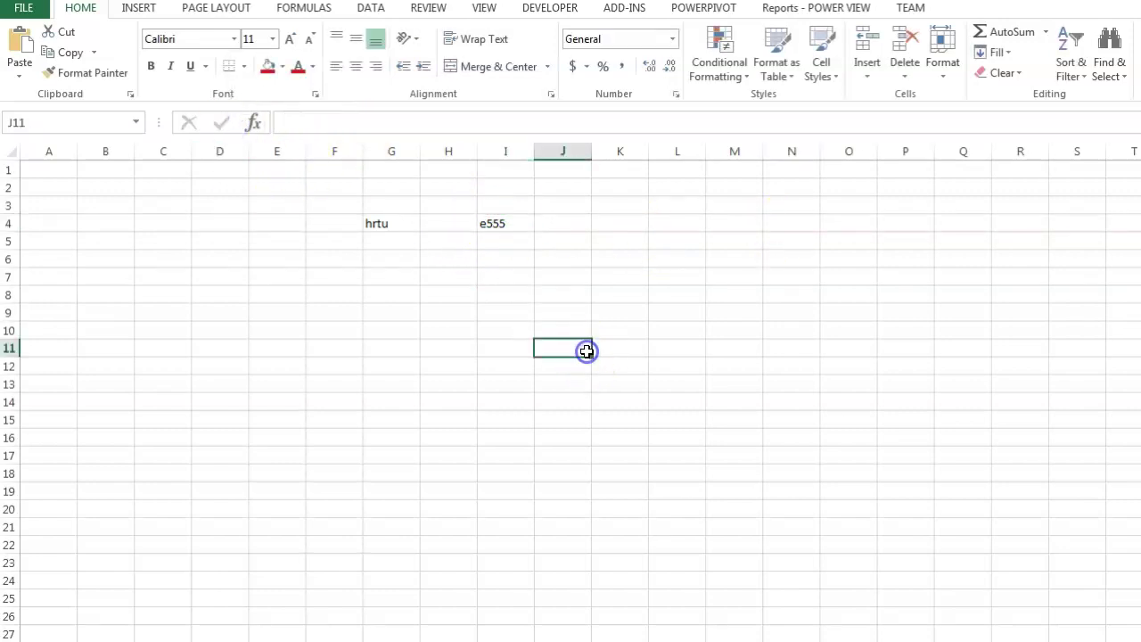
pyautogui.click(381, 223)
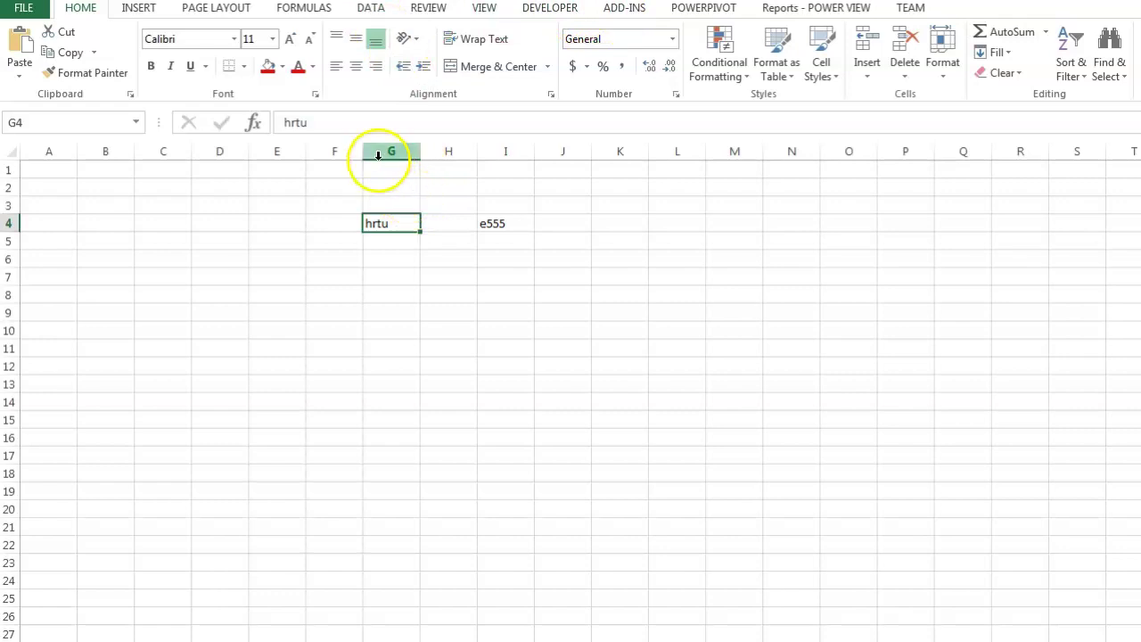
pyautogui.click(327, 127)
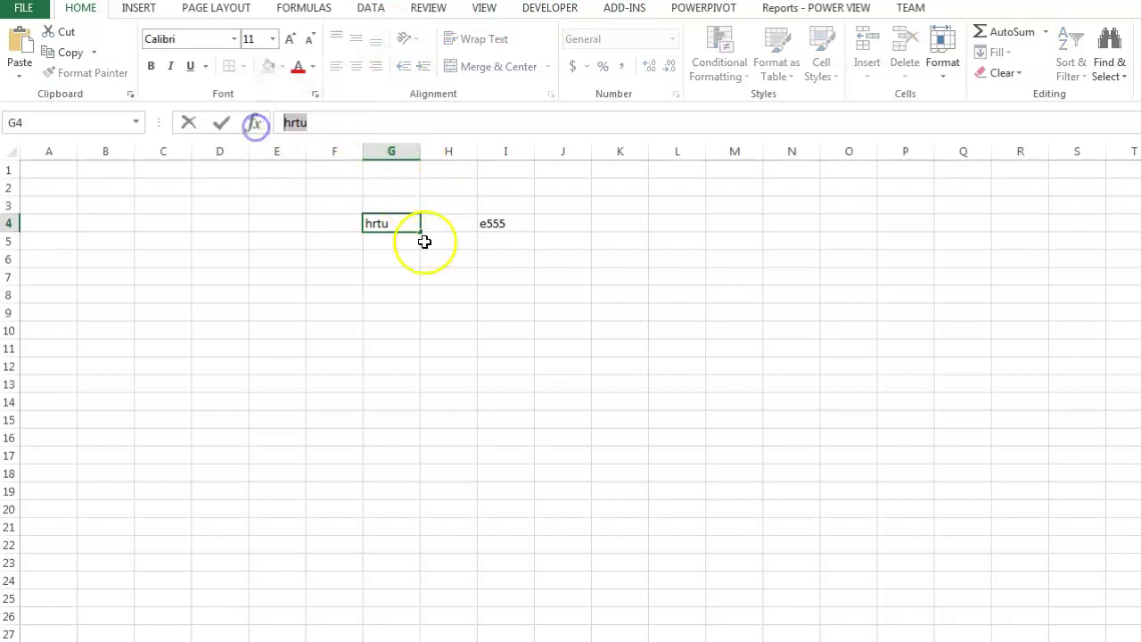
pyautogui.click(396, 279)
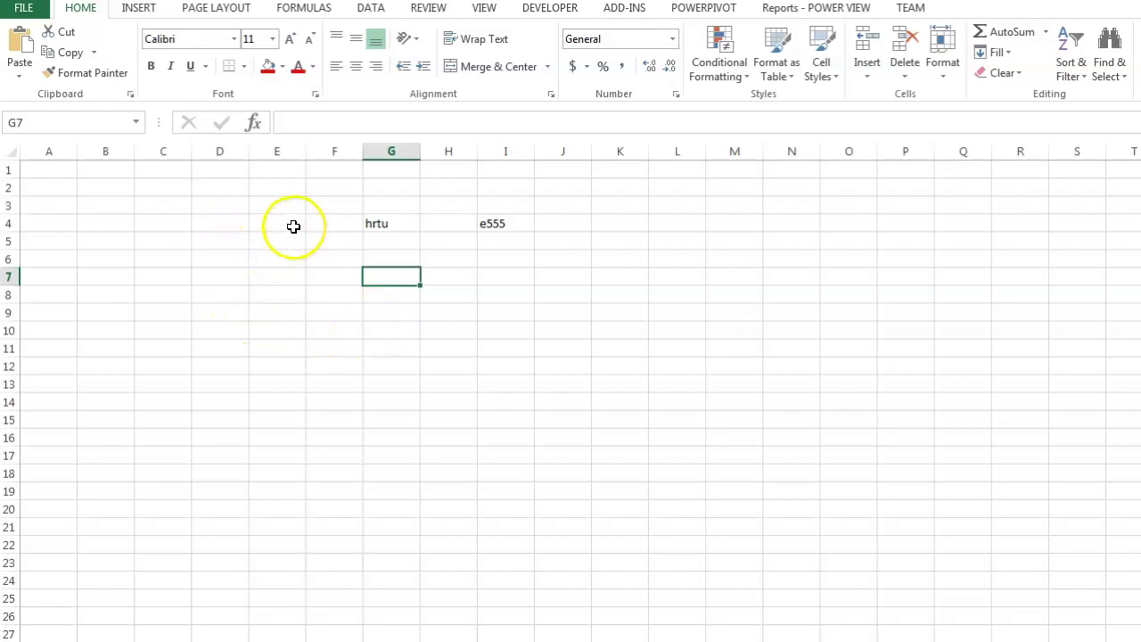
# Enter 5 in E6 and 4 in E7.
pyautogui.click(269, 254)
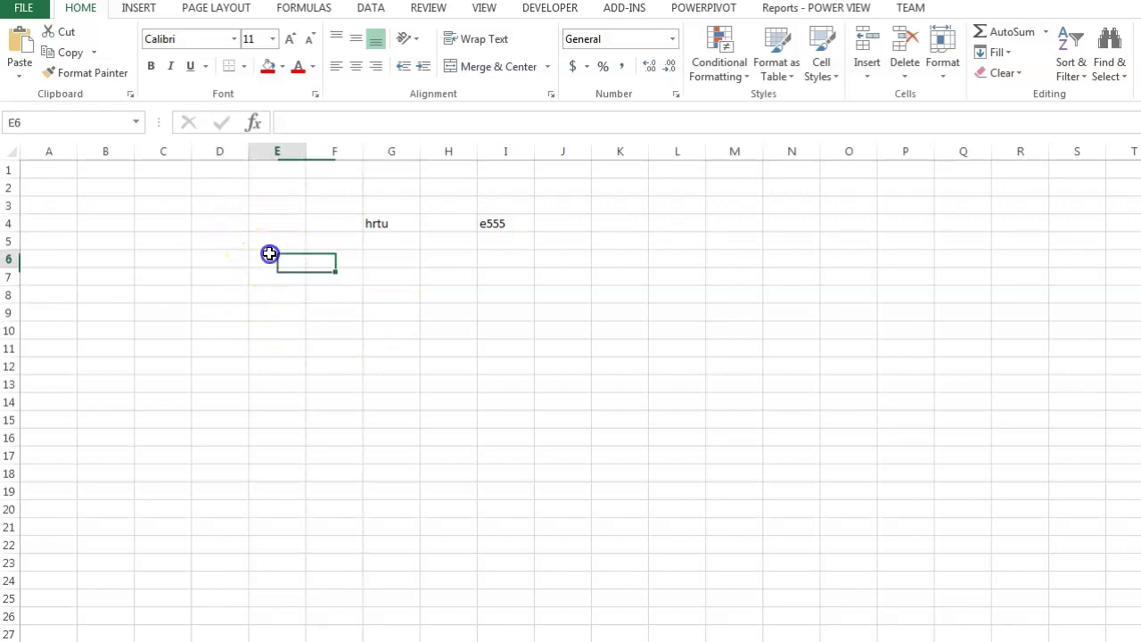
pyautogui.write('5')
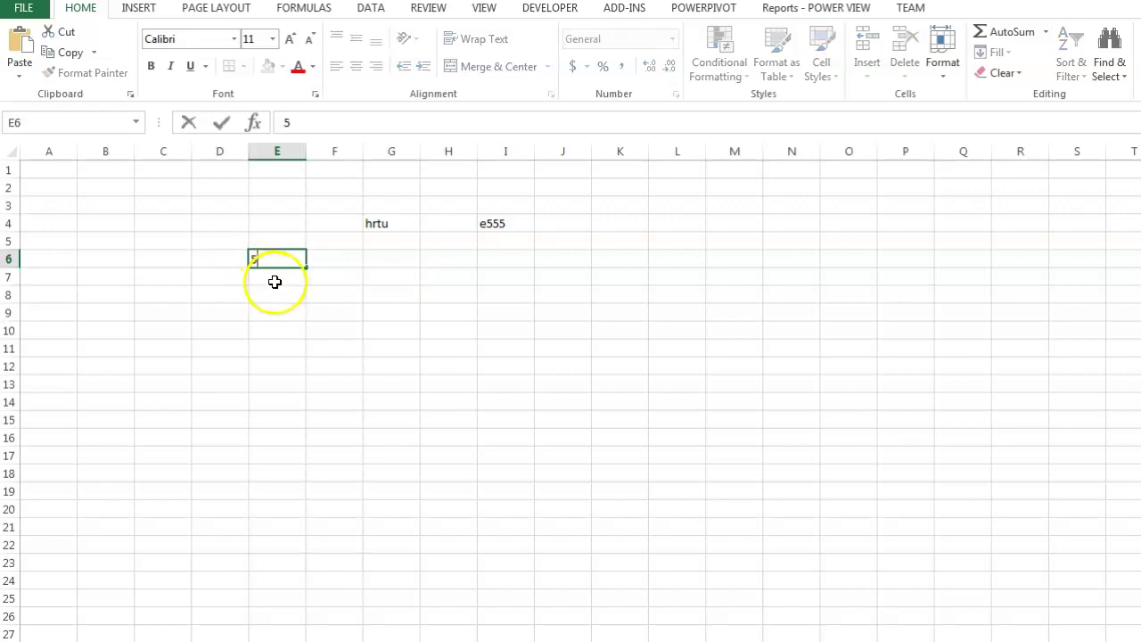
pyautogui.click(291, 279)
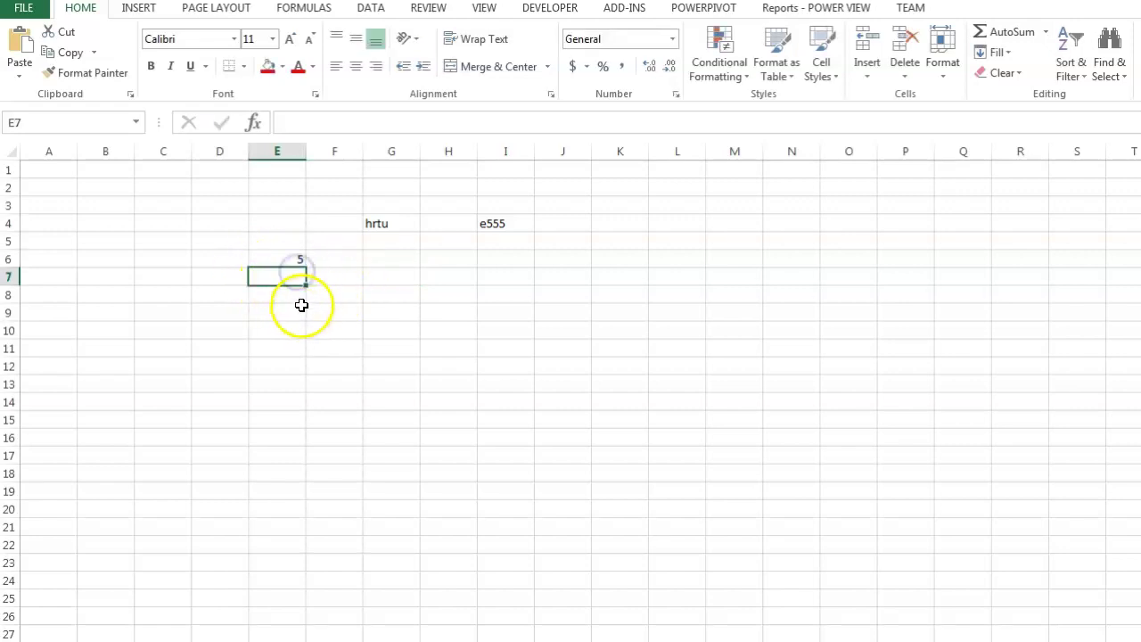
pyautogui.write('4')
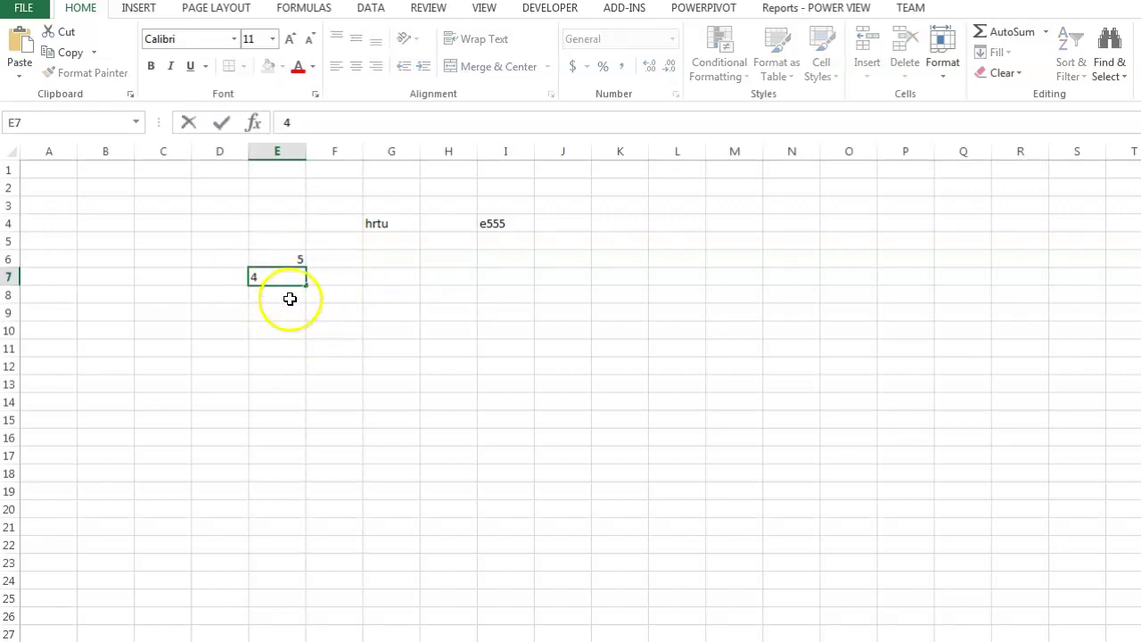
pyautogui.click(288, 298)
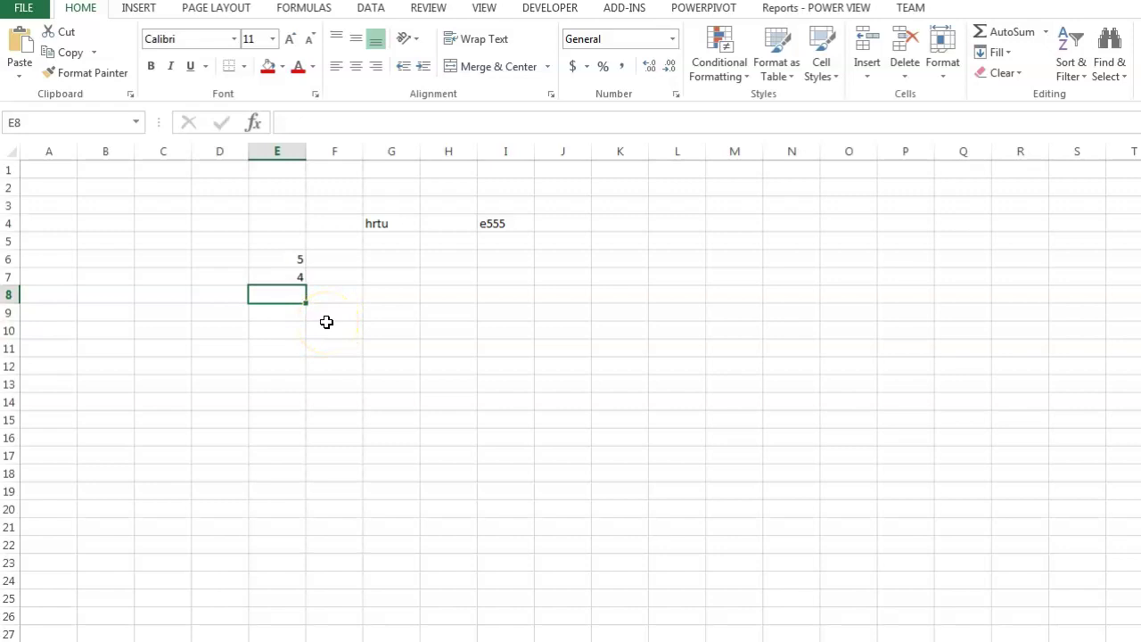
# Build the formula =E6+E7 in E8 so it shows 9, then check E8 and E6.
pyautogui.write('=')
pyautogui.click(330, 129)
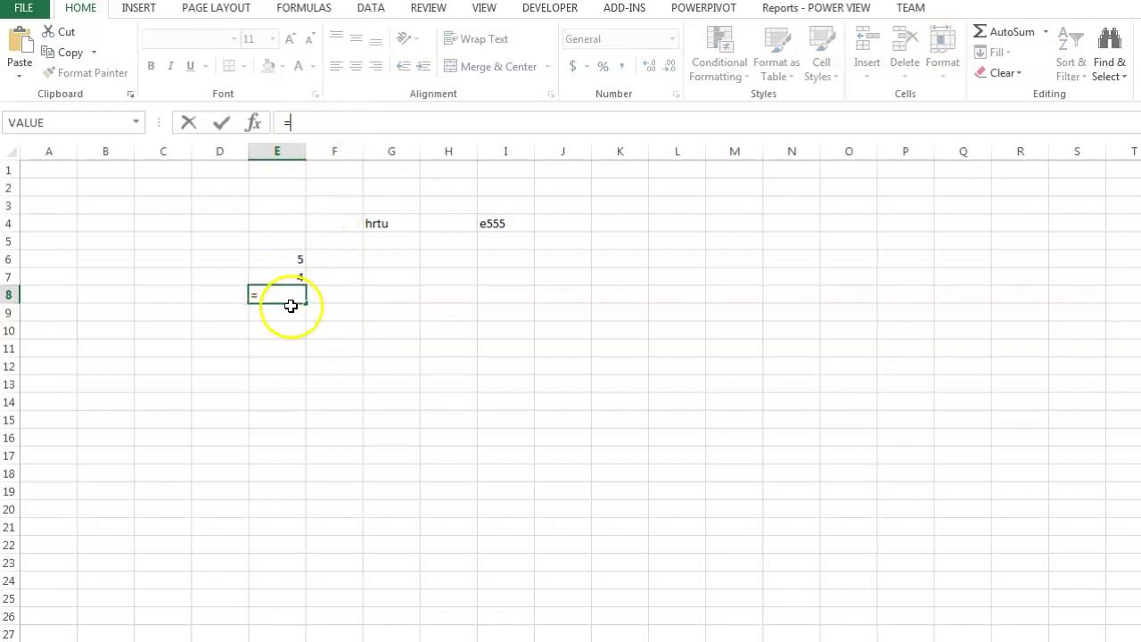
pyautogui.click(292, 259)
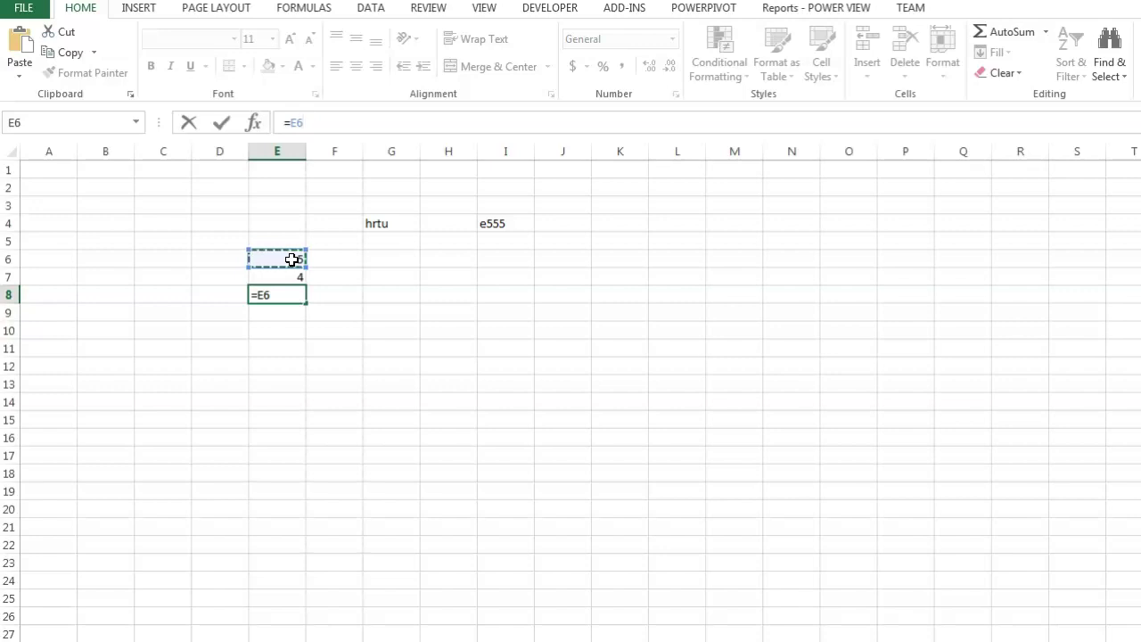
pyautogui.click(278, 271)
pyautogui.press('Return')
pyautogui.click(283, 295)
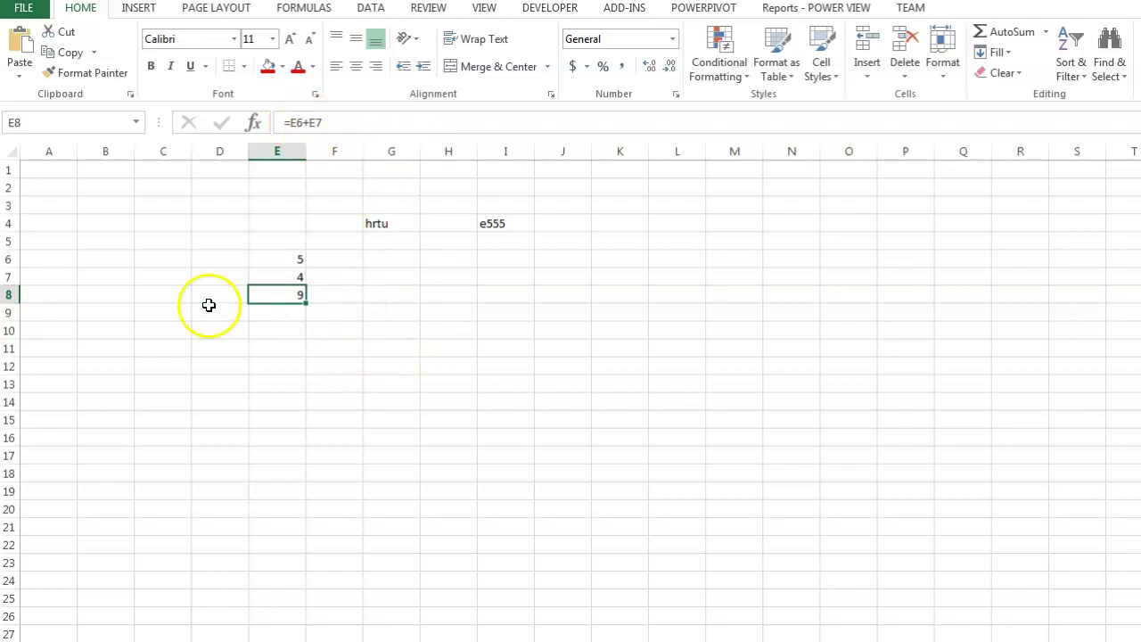
pyautogui.click(297, 259)
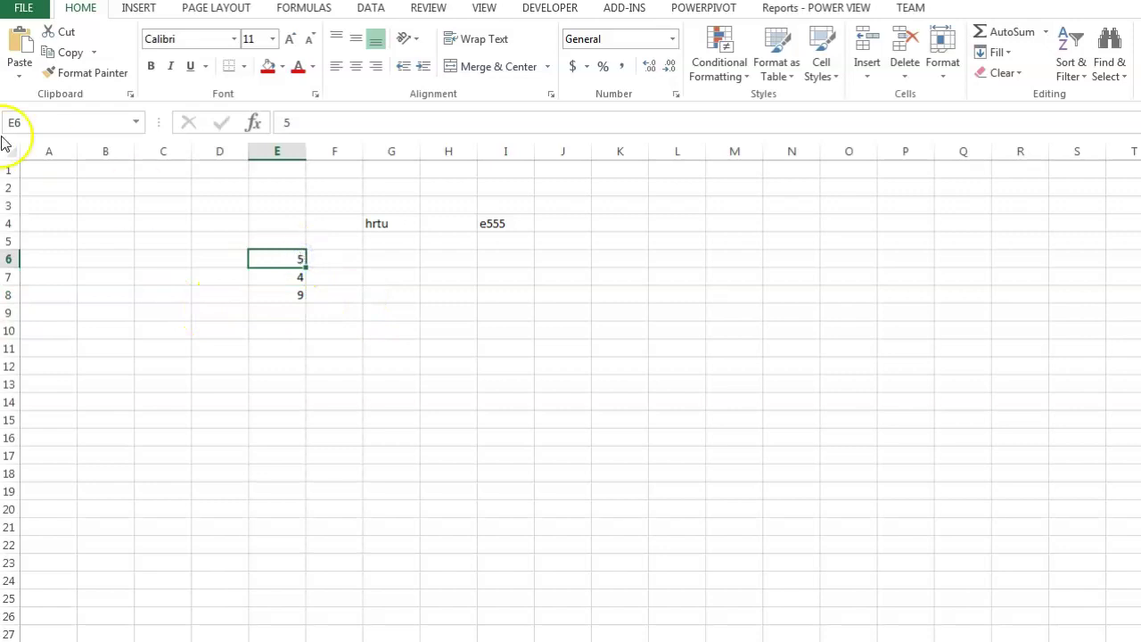
pyautogui.click(27, 122)
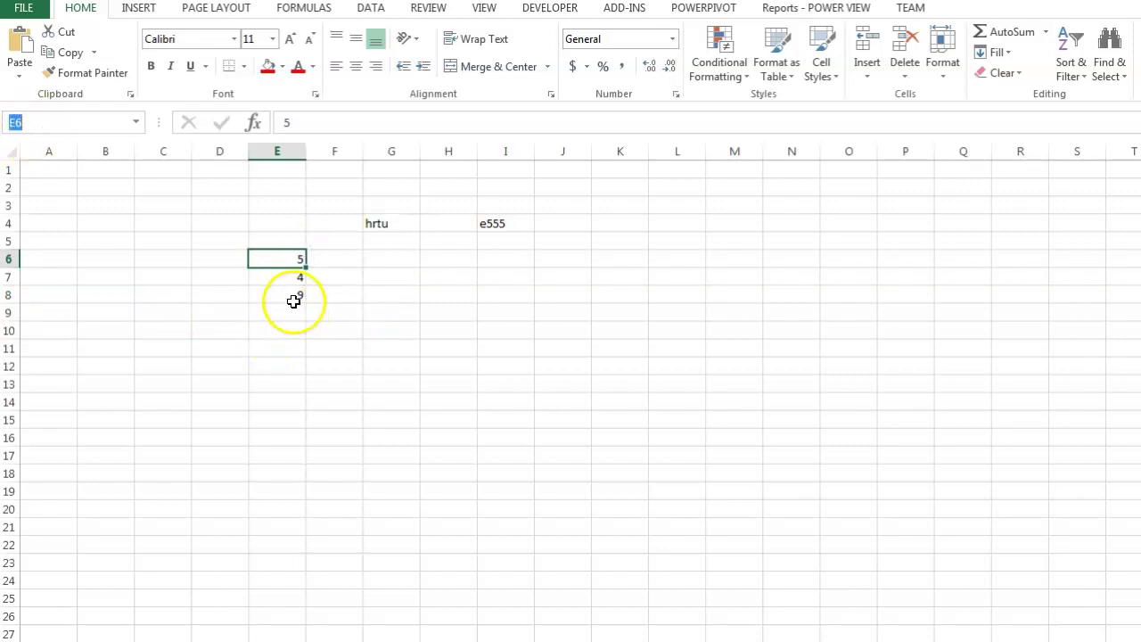
pyautogui.click(401, 299)
pyautogui.click(301, 272)
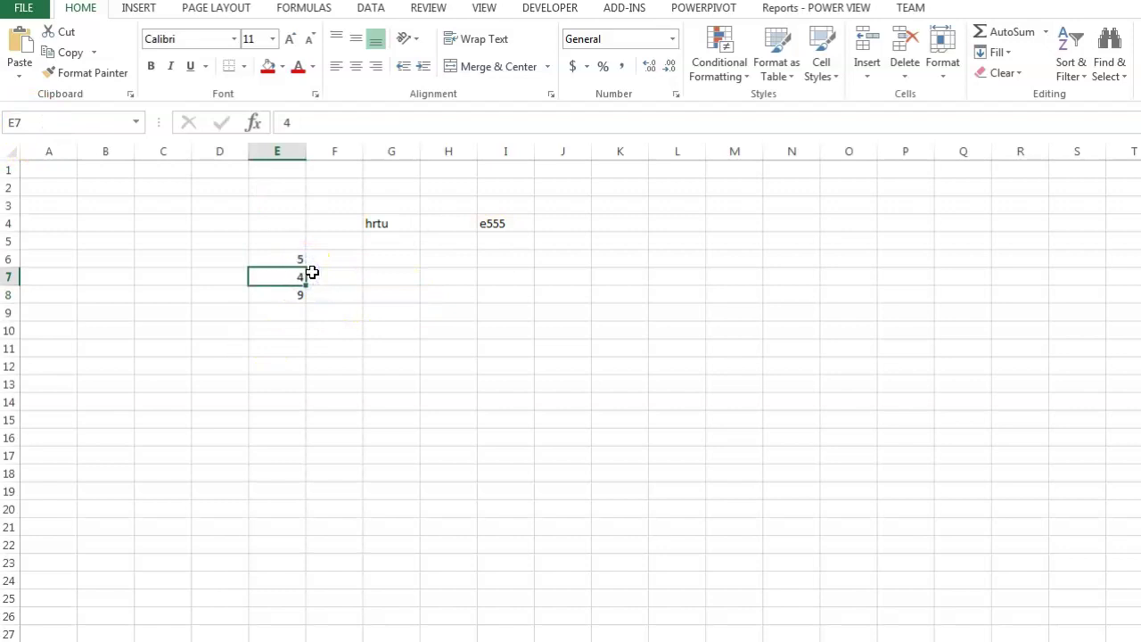
pyautogui.click(45, 121)
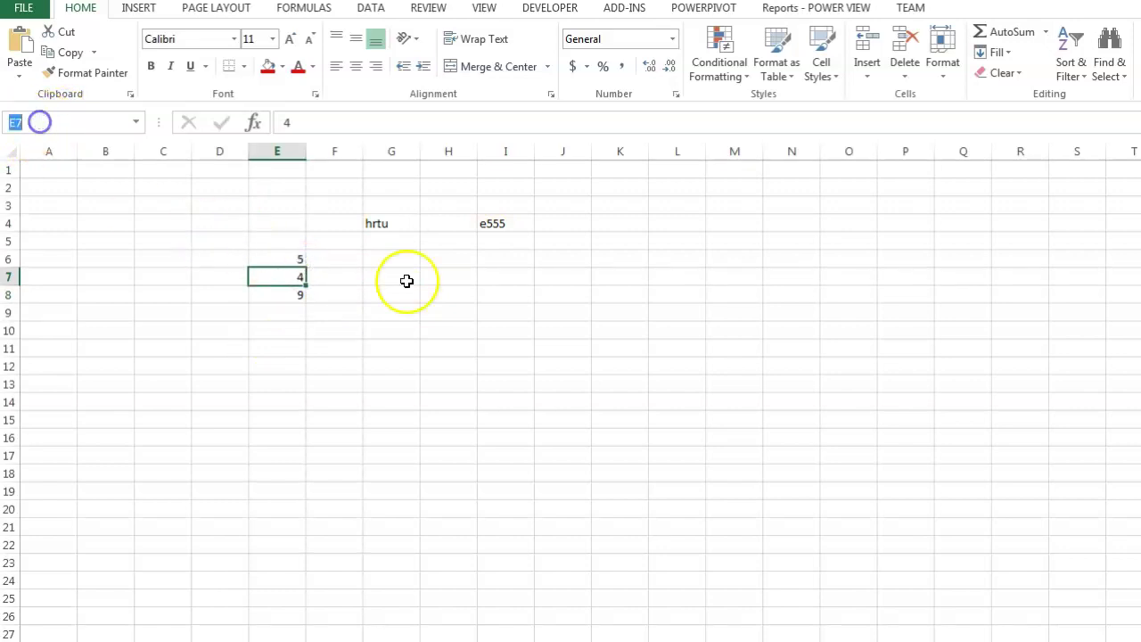
pyautogui.click(450, 357)
pyautogui.click(294, 297)
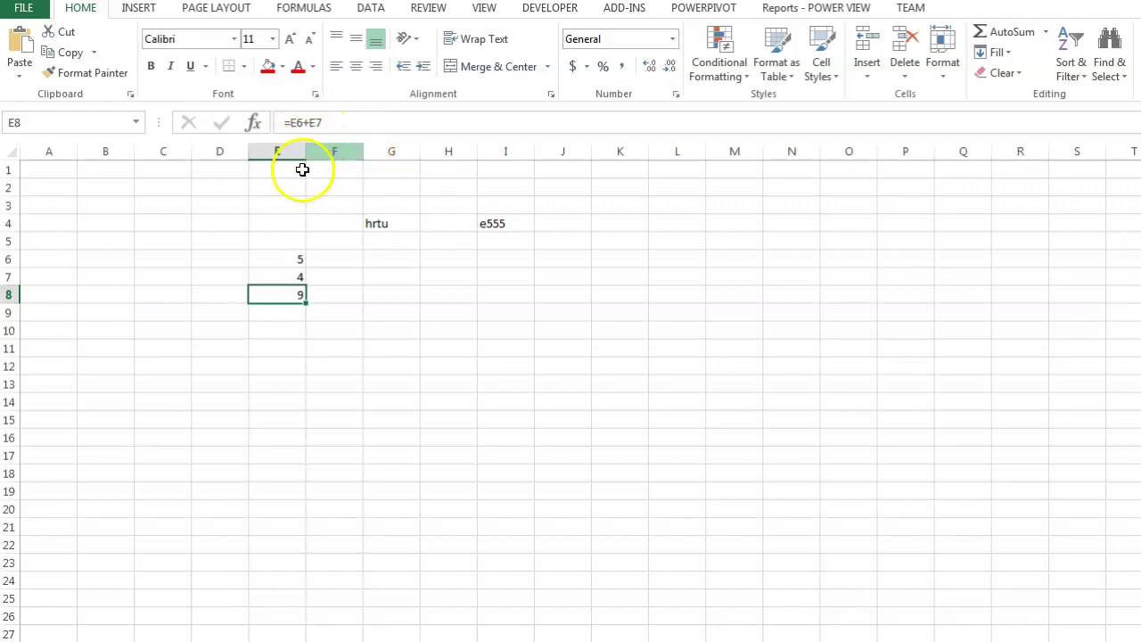
pyautogui.click(297, 258)
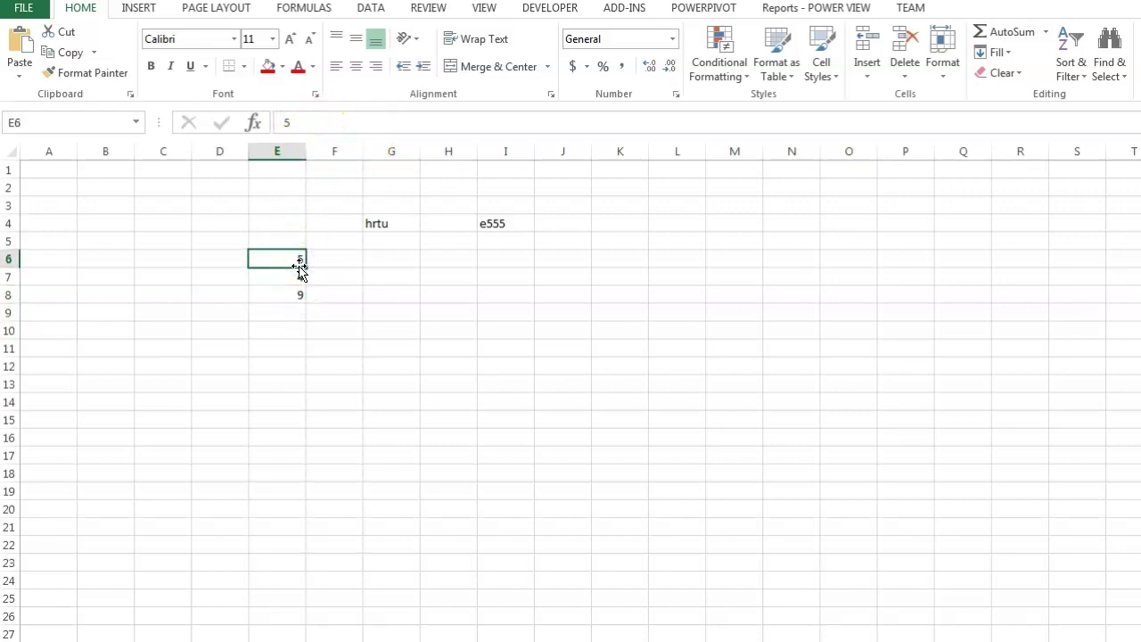
pyautogui.click(294, 279)
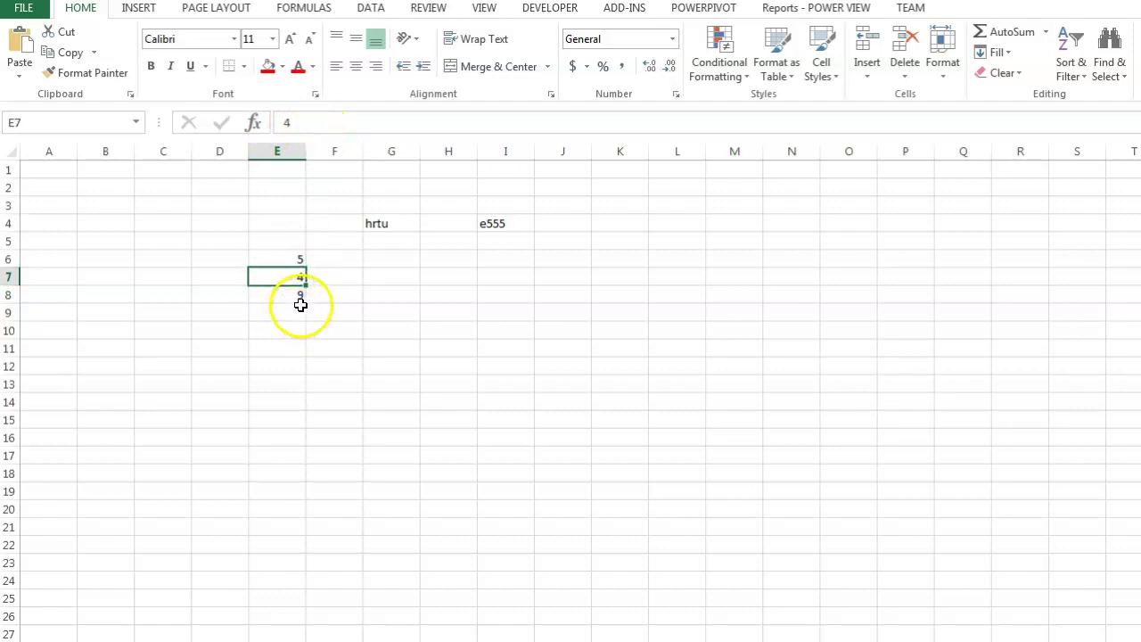
pyautogui.click(291, 295)
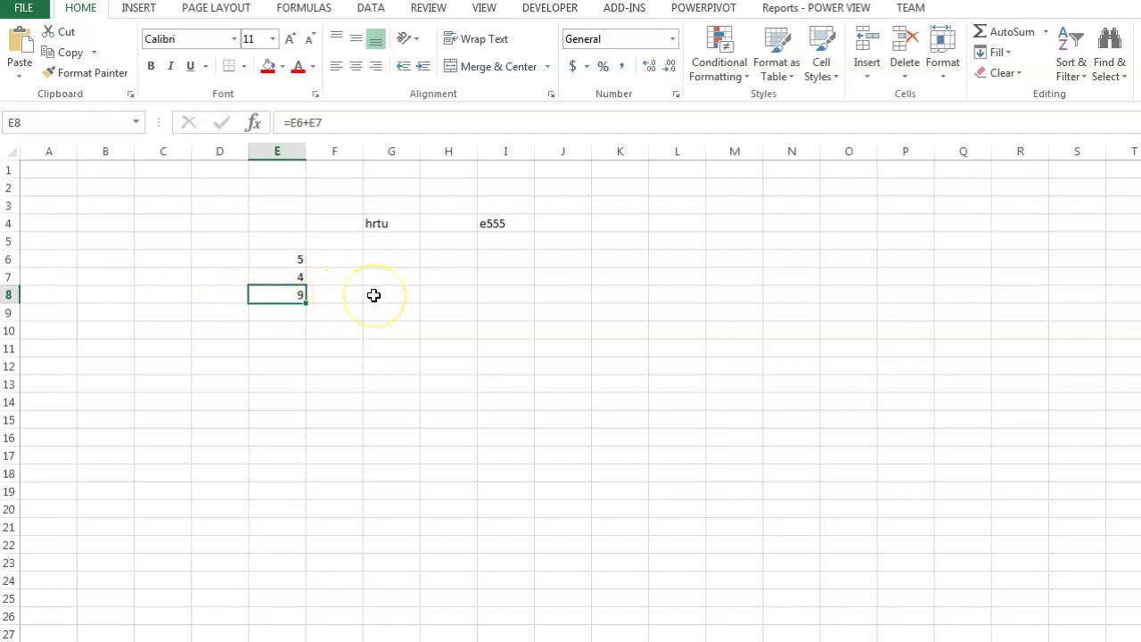
pyautogui.click(300, 260)
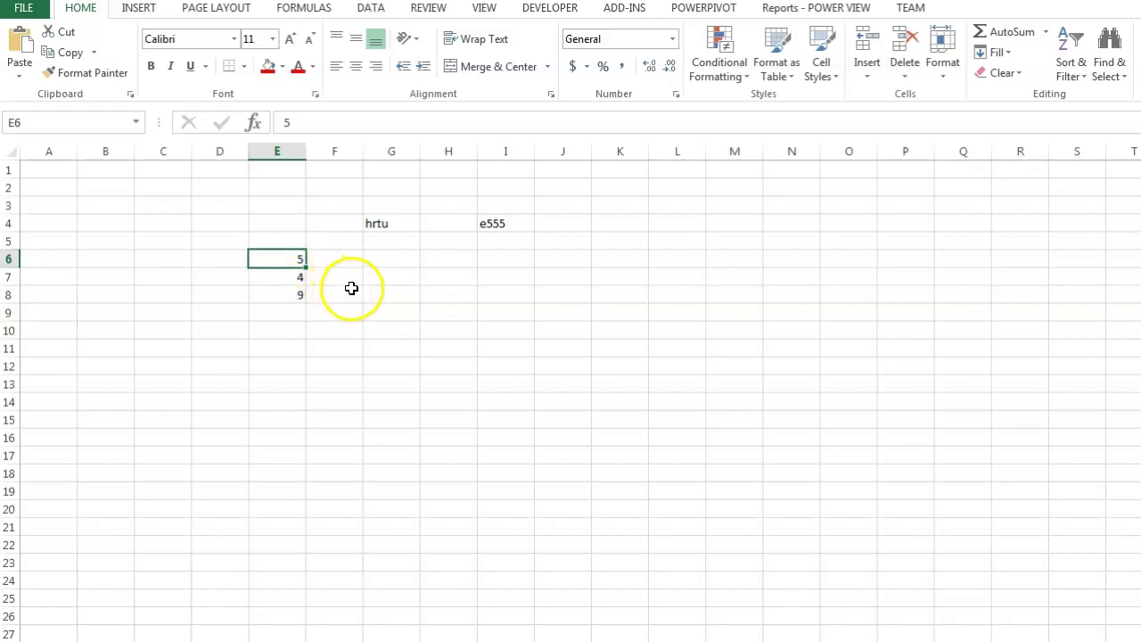
pyautogui.click(296, 293)
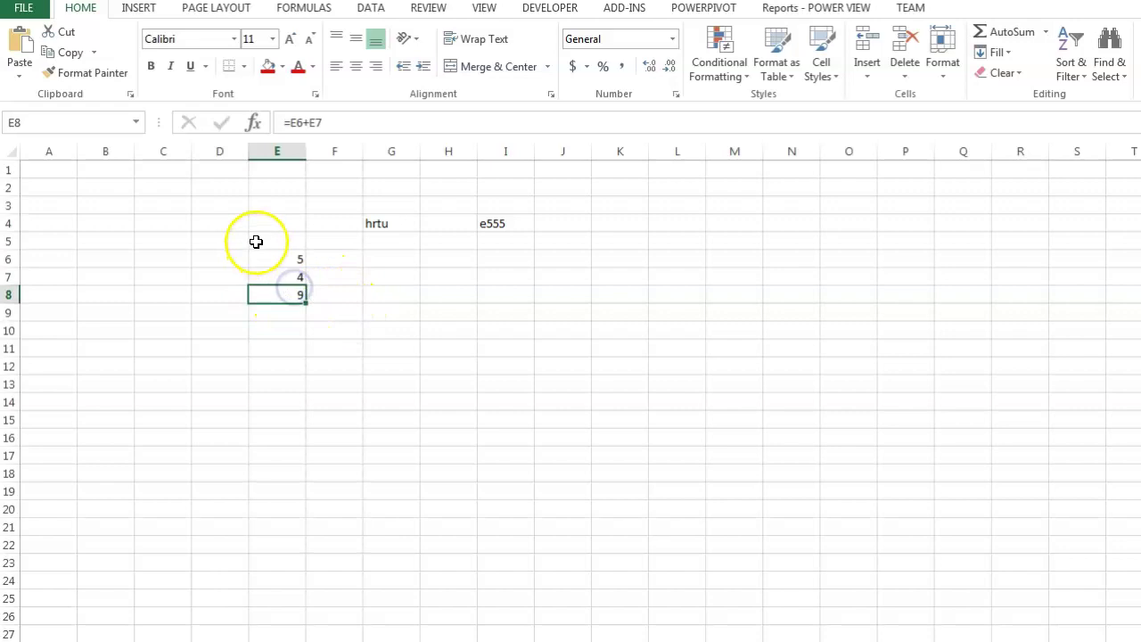
pyautogui.click(296, 257)
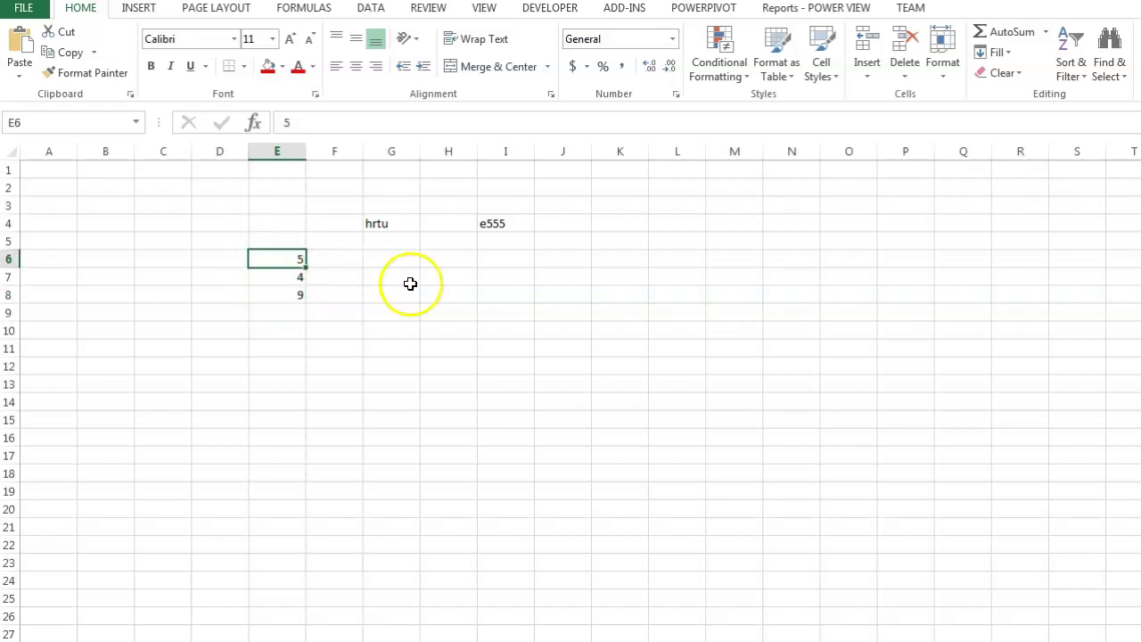
pyautogui.click(446, 277)
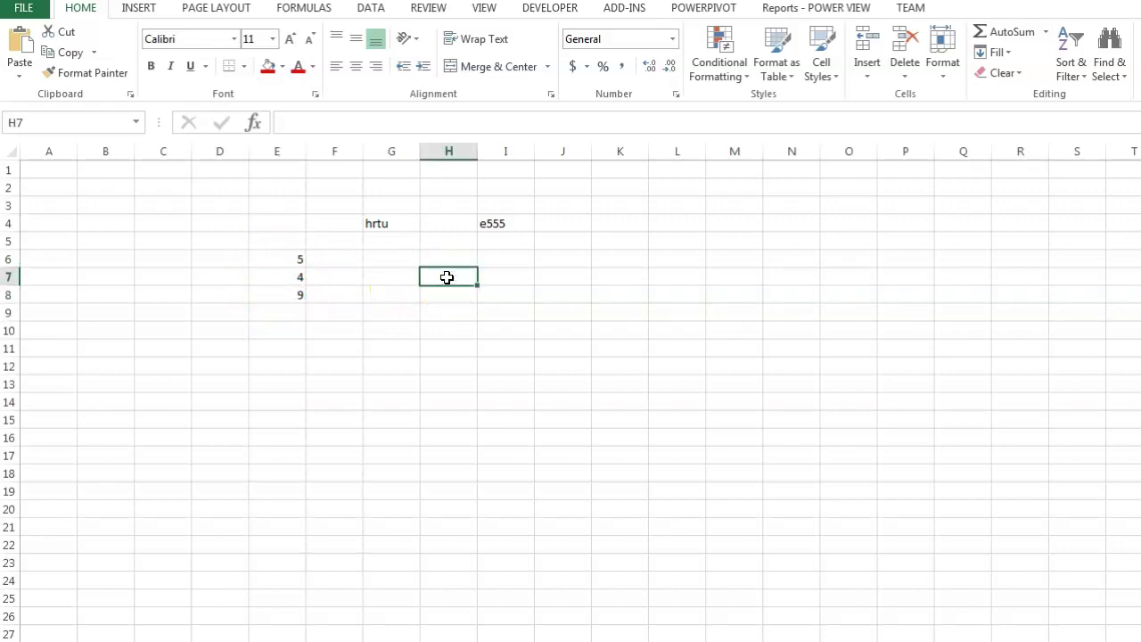
# Discard the mistyped =f(0x entry and enter the text a=b+c in H7.
pyautogui.write('=f(0x')
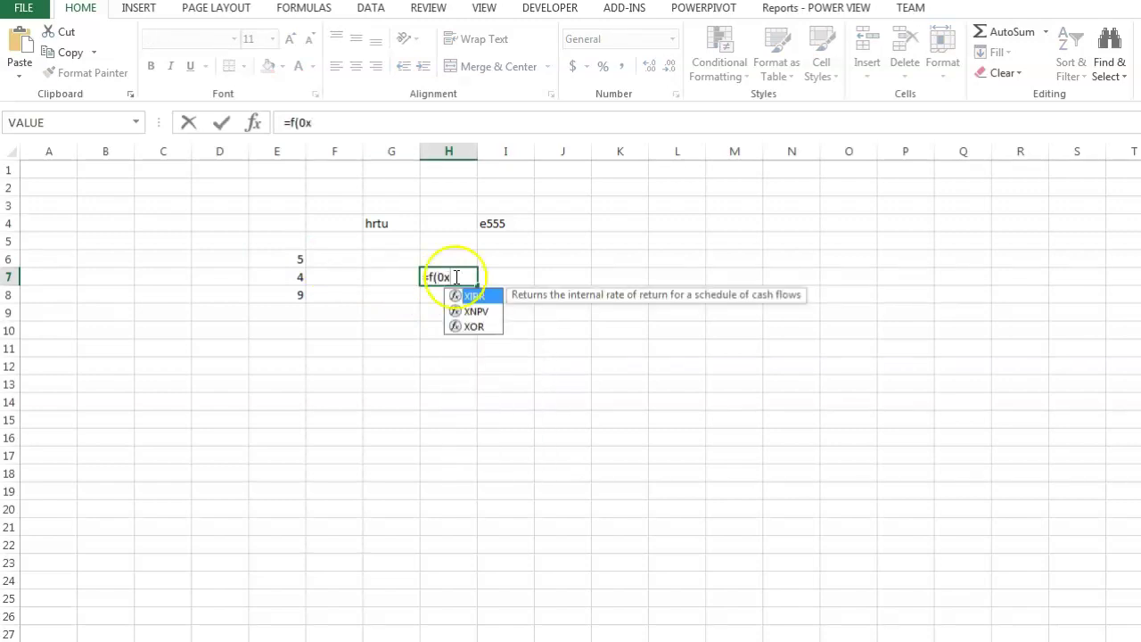
pyautogui.press('BackSpace')
pyautogui.press('BackSpace')
pyautogui.press('BackSpace')
pyautogui.press('Escape')
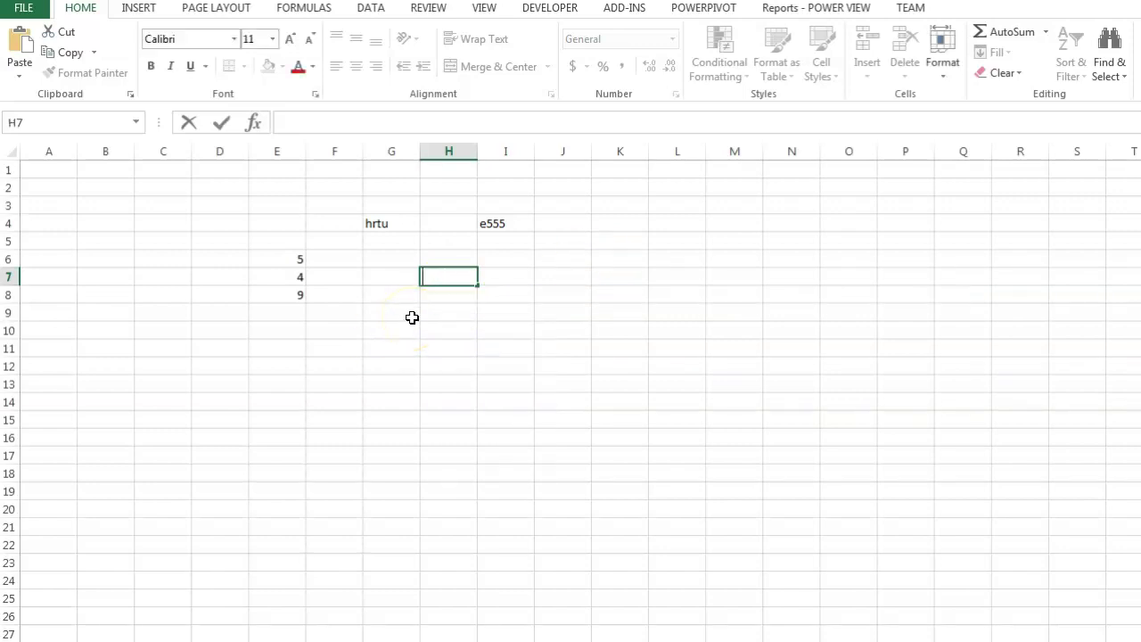
pyautogui.press('Return')
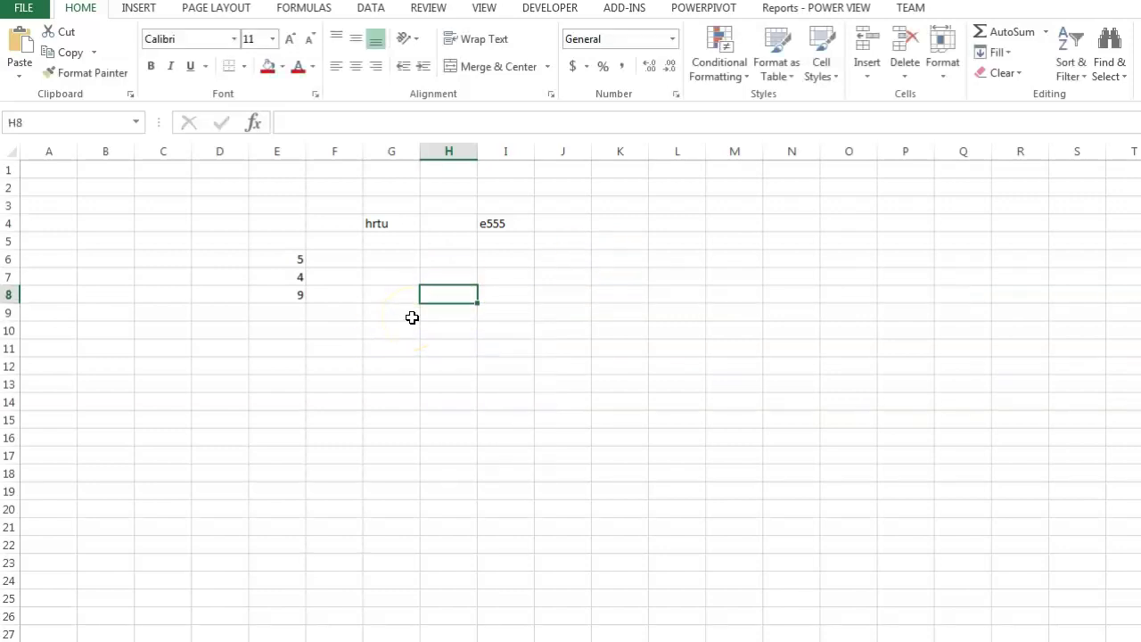
pyautogui.press('Up')
pyautogui.write('a')
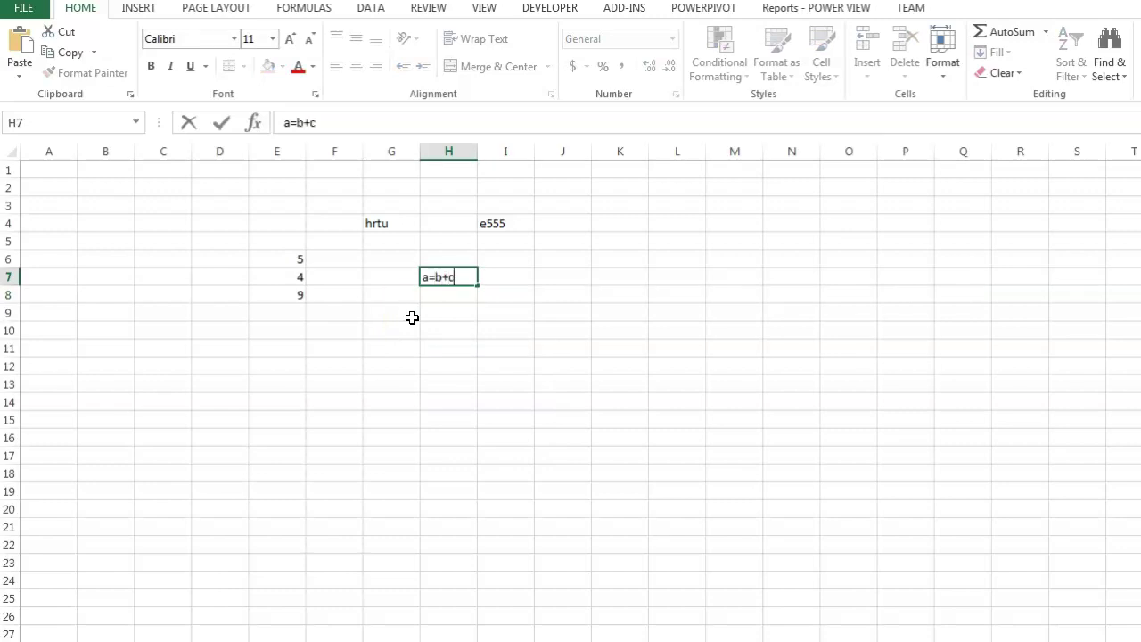
pyautogui.press('Return')
pyautogui.click(443, 278)
pyautogui.click(298, 260)
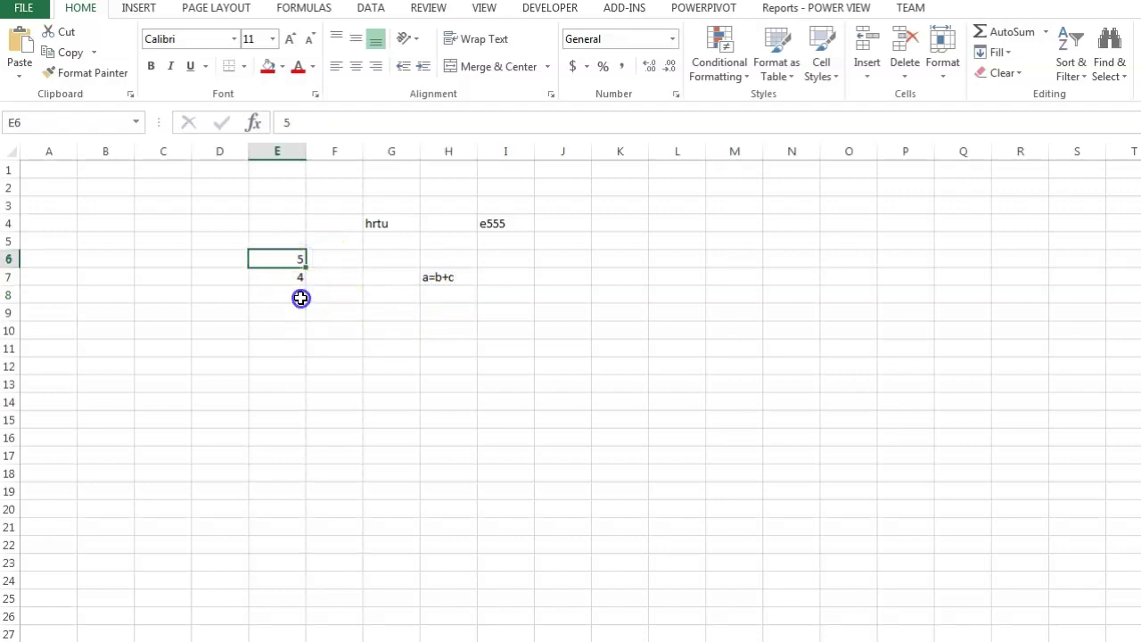
# Review E8's sum formula, the E6:E7 numbers and H7's a=b+c text.
pyautogui.click(301, 299)
pyautogui.click(297, 295)
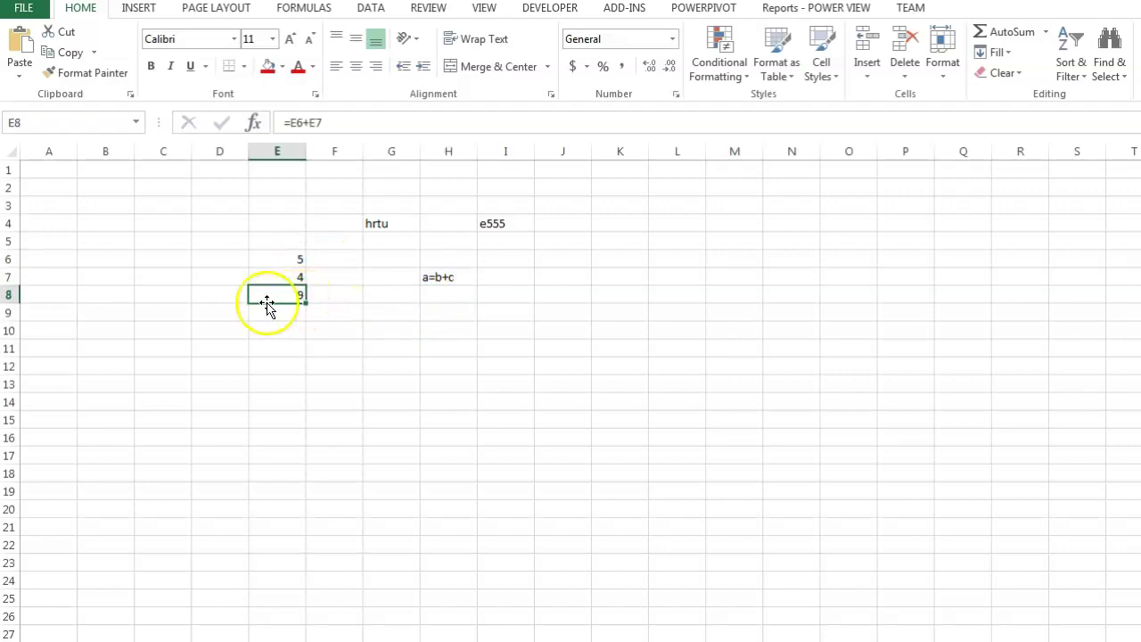
pyautogui.click(274, 260)
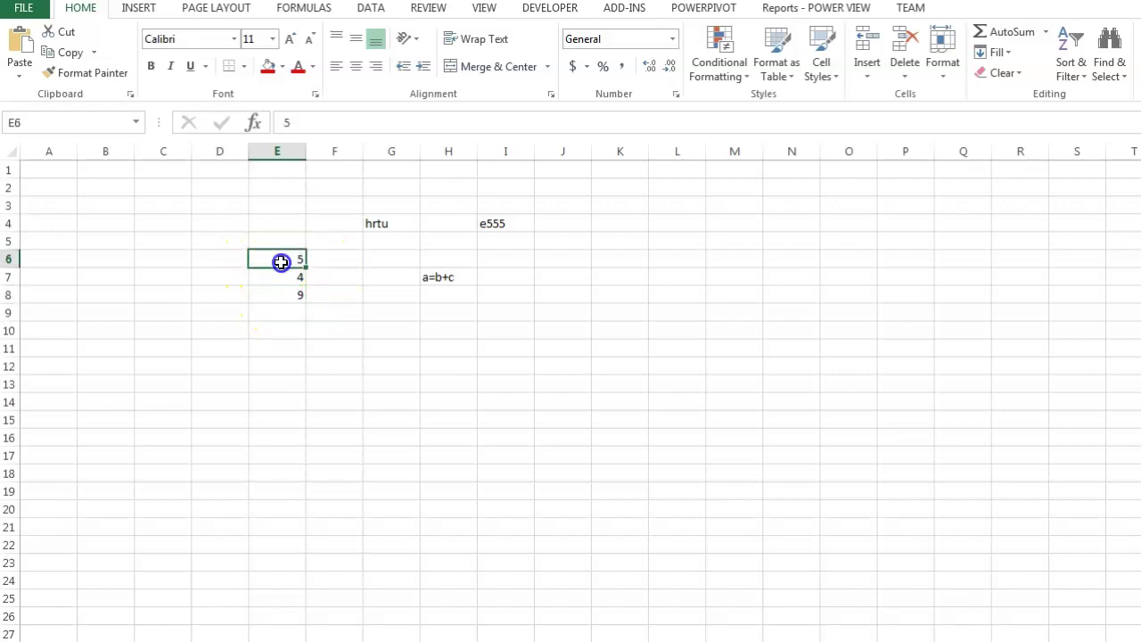
pyautogui.moveTo(281, 276); pyautogui.dragTo(268, 264)
pyautogui.click(422, 293)
pyautogui.click(441, 278)
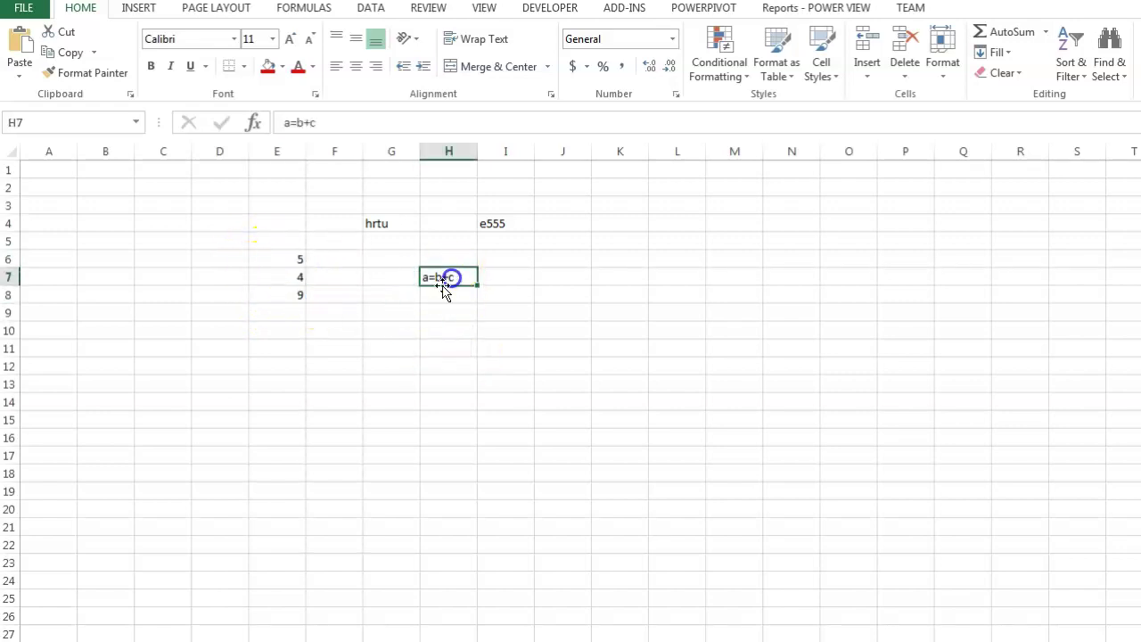
# Change E7 to 7 and E6 to 1, confirming E8 recalculates to 8.
pyautogui.click(289, 276)
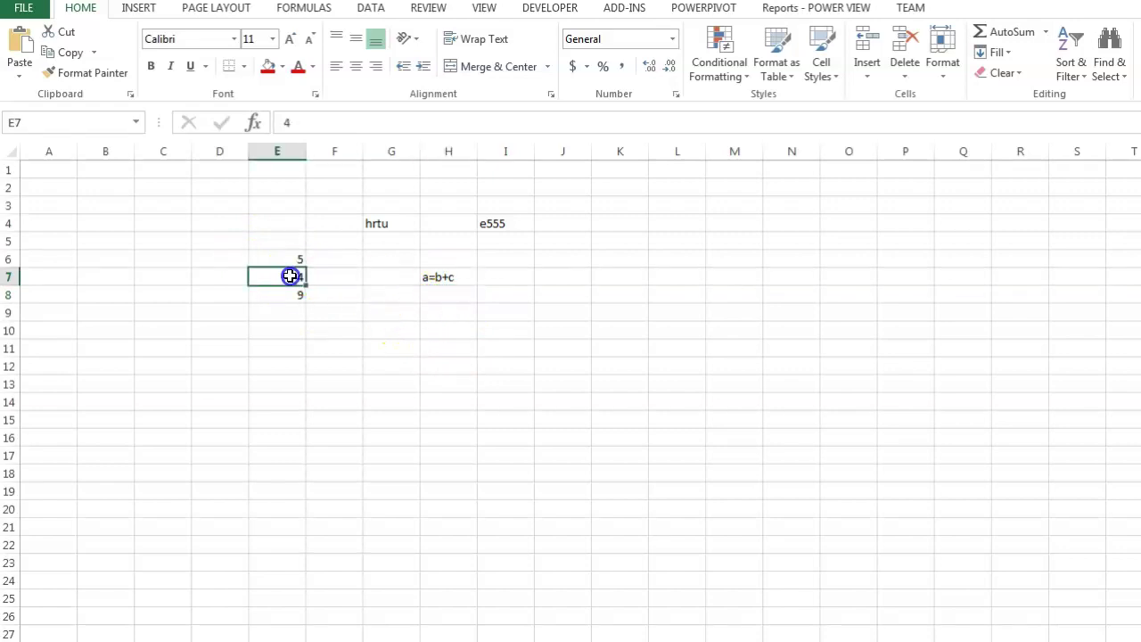
pyautogui.write('7')
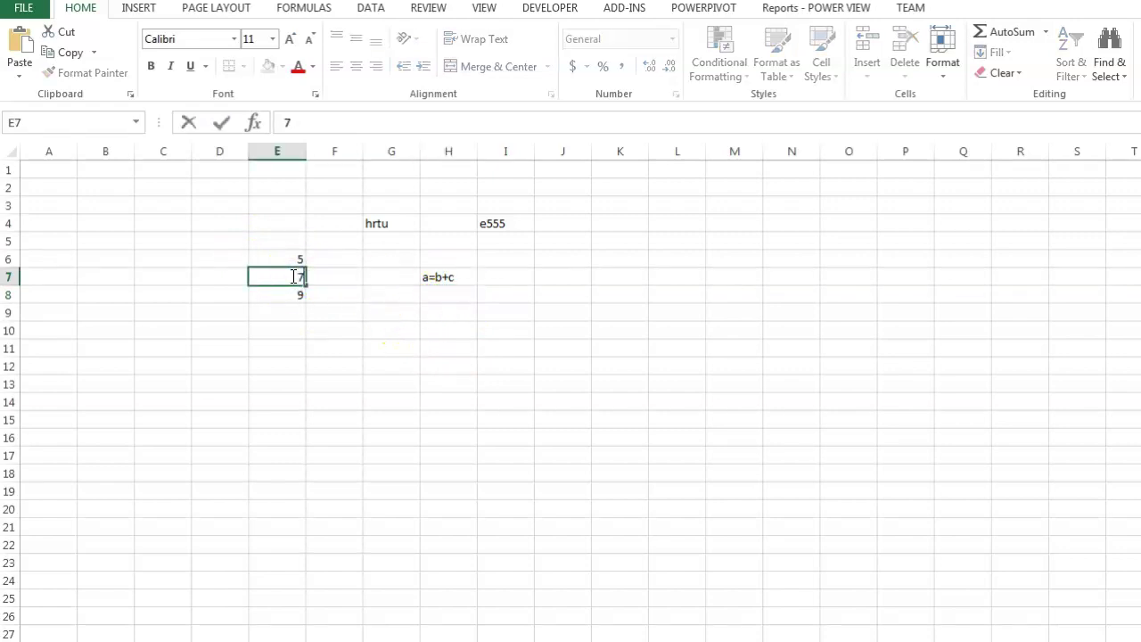
pyautogui.click(367, 310)
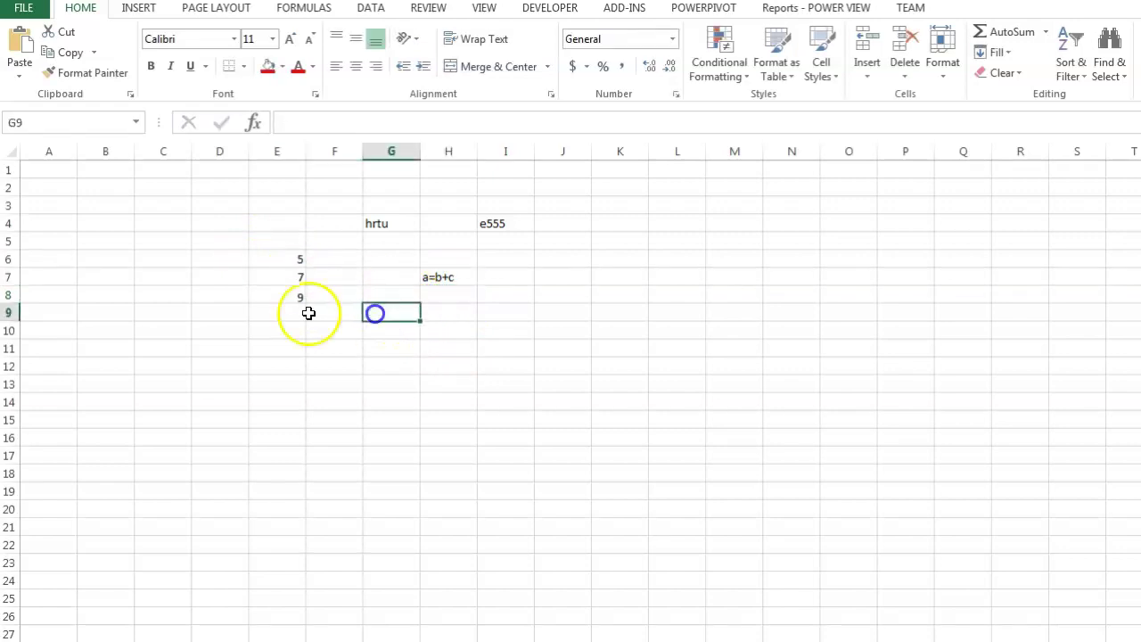
pyautogui.click(287, 259)
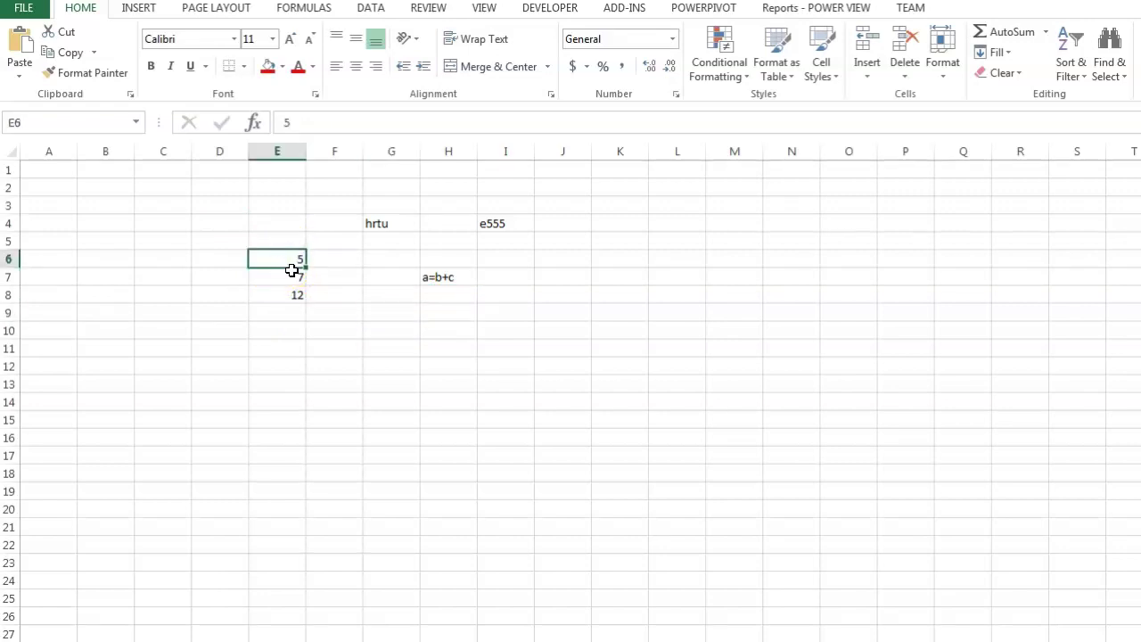
pyautogui.write('1')
pyautogui.click(449, 419)
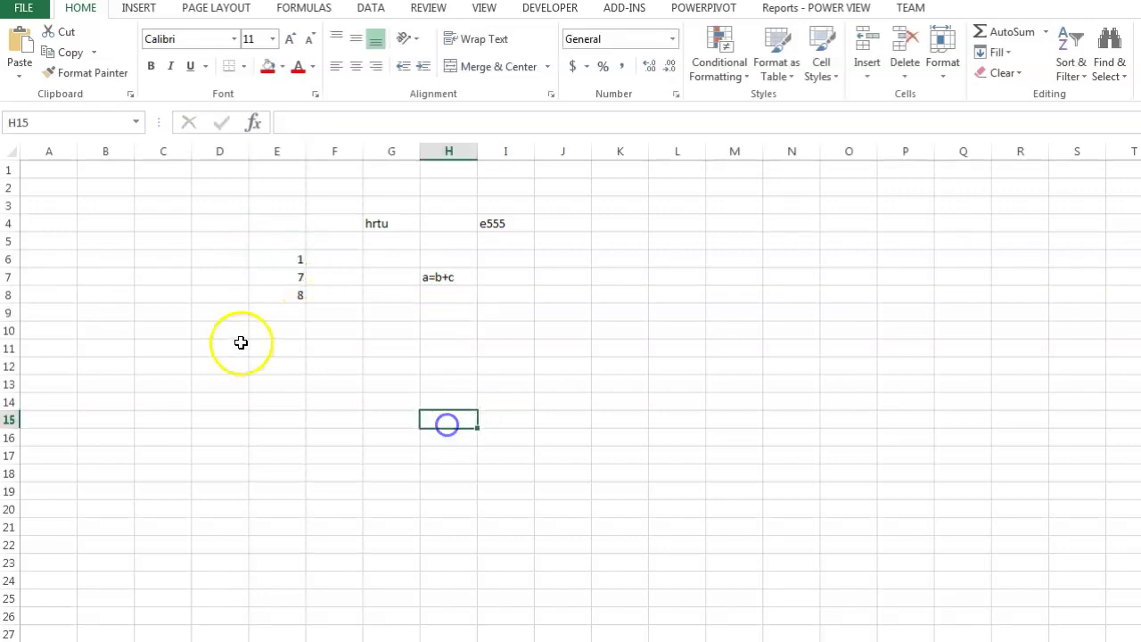
pyautogui.click(273, 288)
pyautogui.click(292, 261)
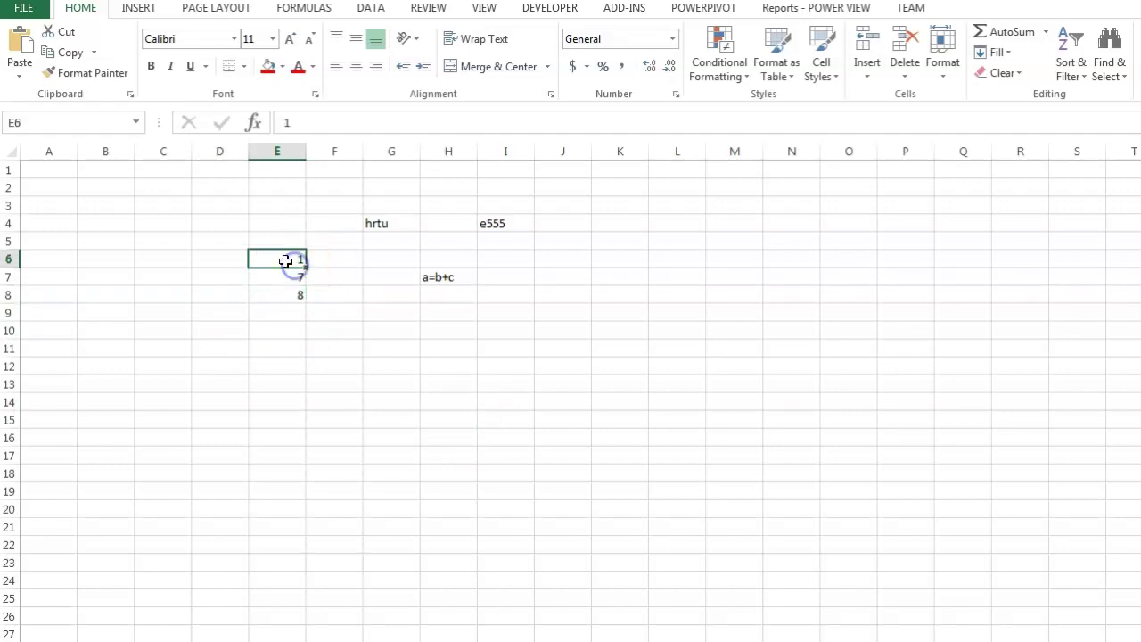
pyautogui.click(302, 297)
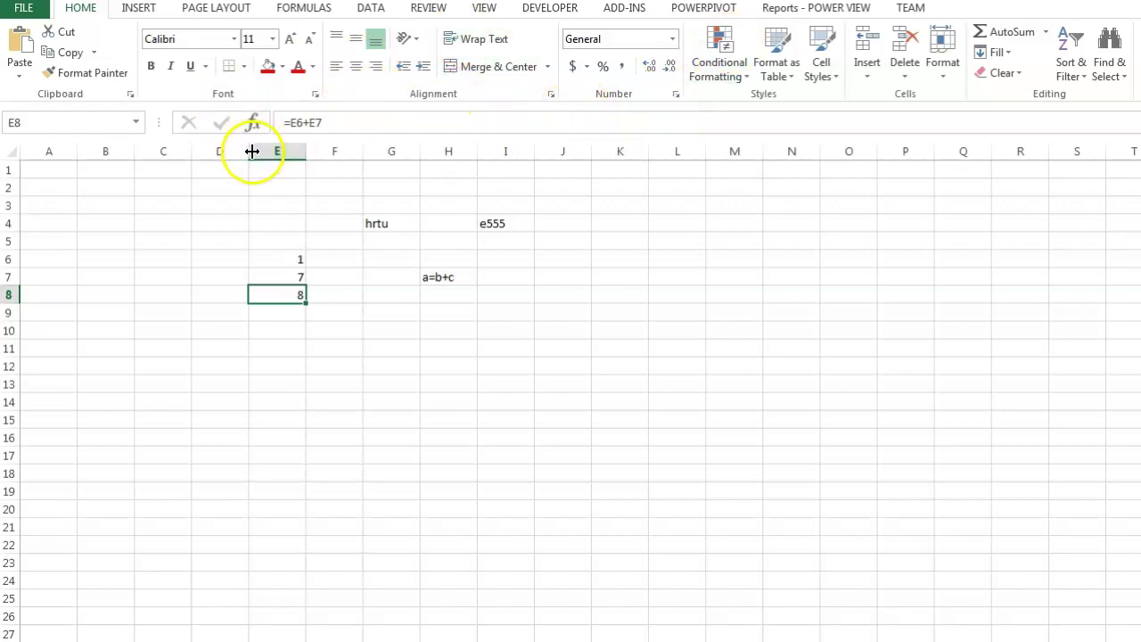
pyautogui.click(375, 121)
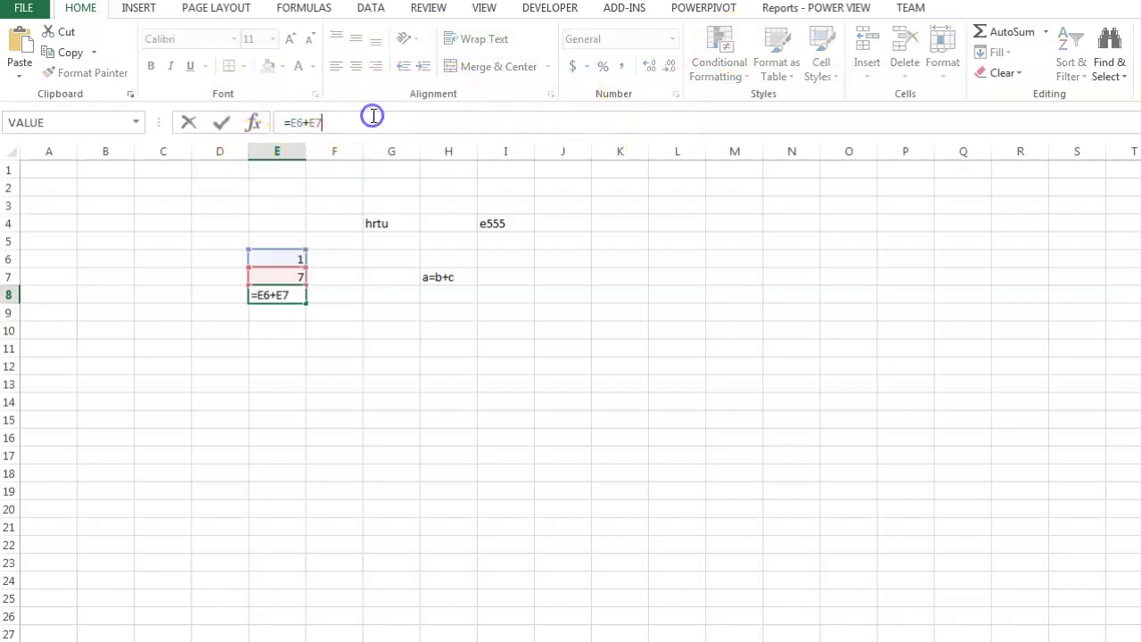
pyautogui.press('Return')
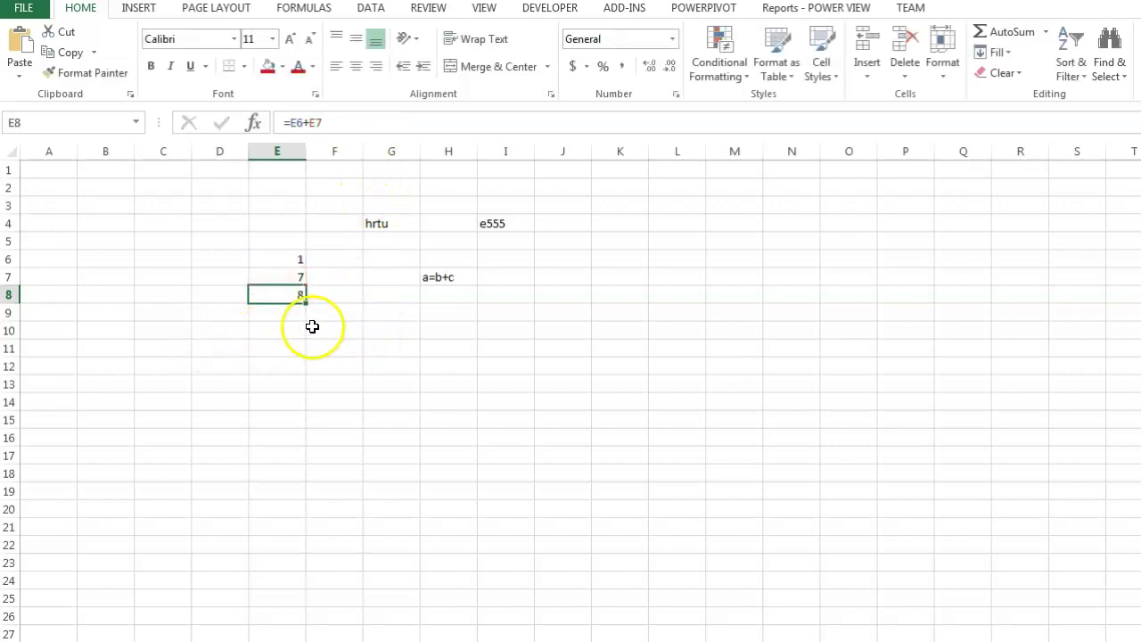
pyautogui.click(302, 326)
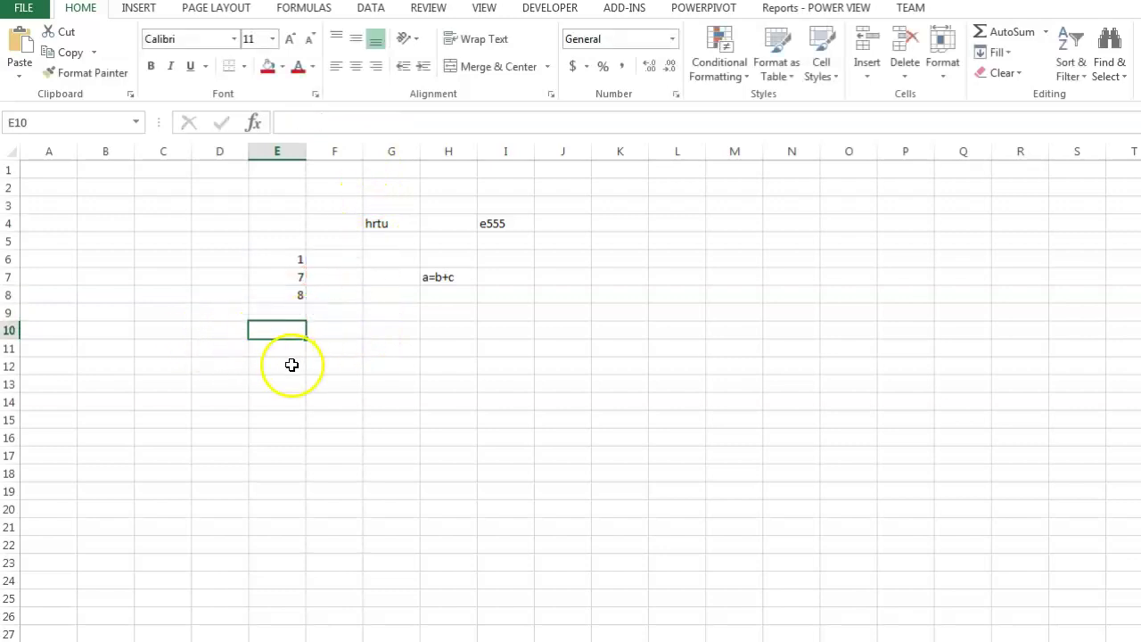
pyautogui.click(300, 263)
pyautogui.moveTo(300, 262); pyautogui.dragTo(300, 295)
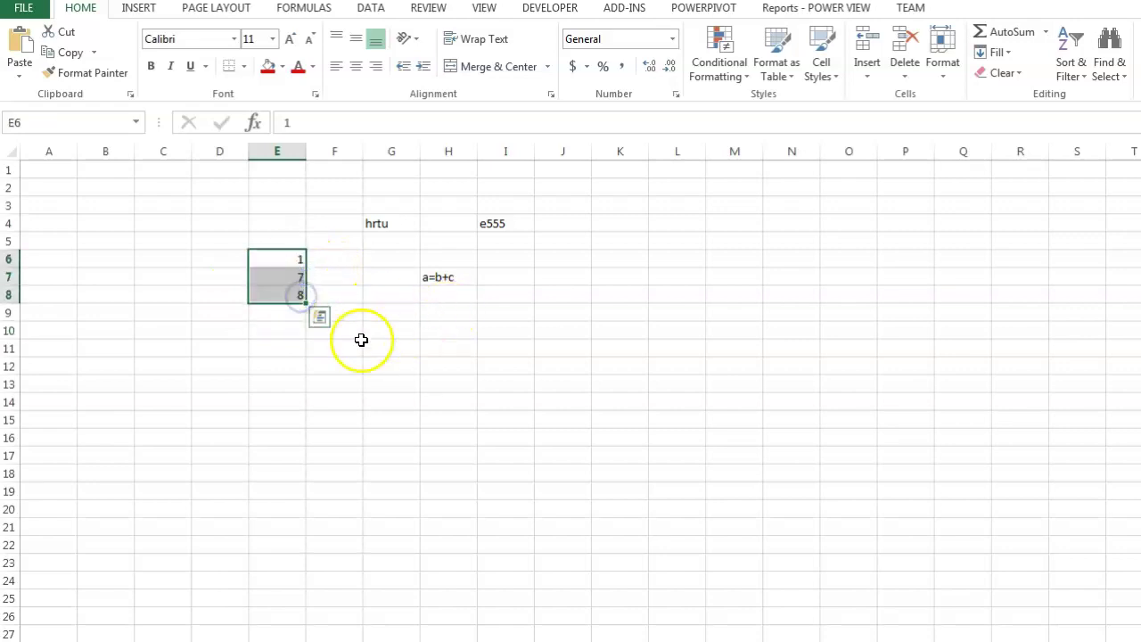
pyautogui.click(364, 343)
pyautogui.click(313, 289)
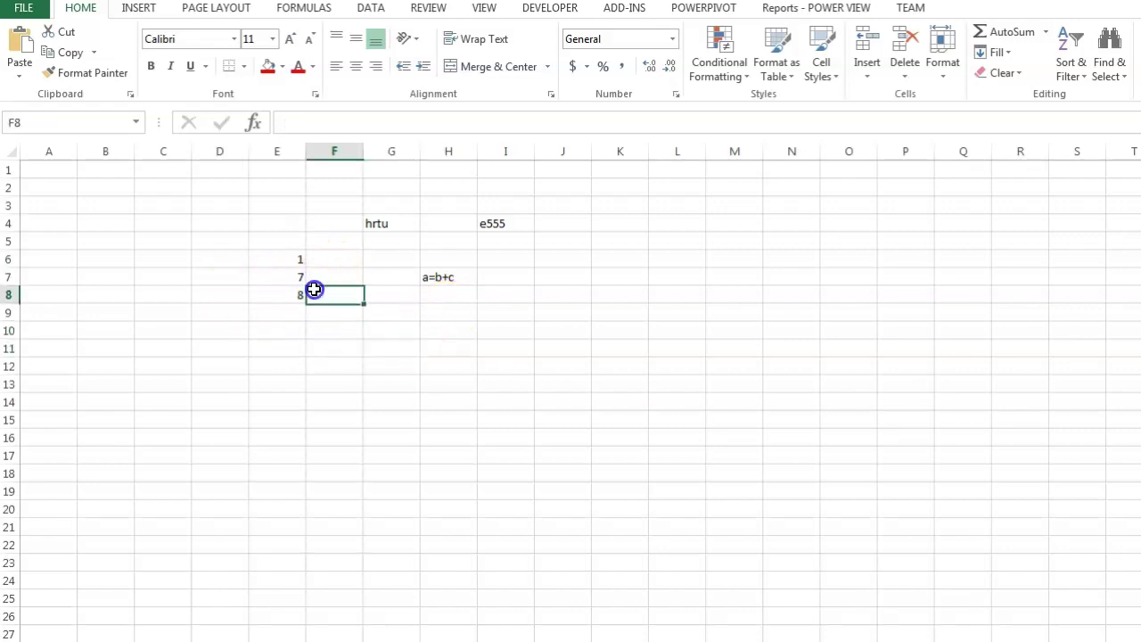
pyautogui.click(289, 293)
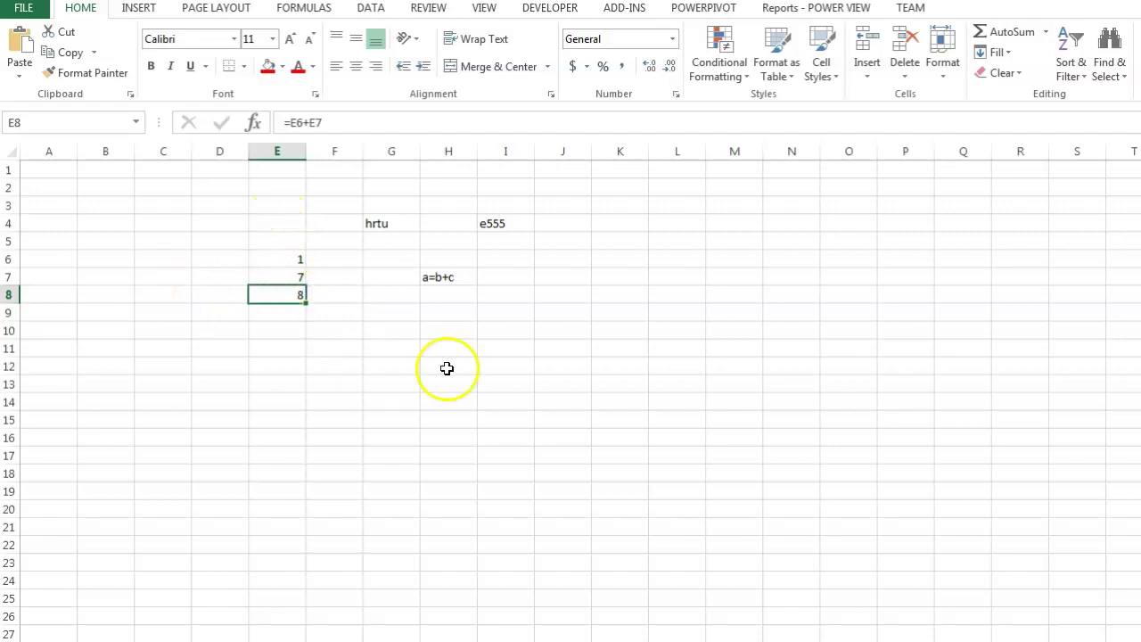